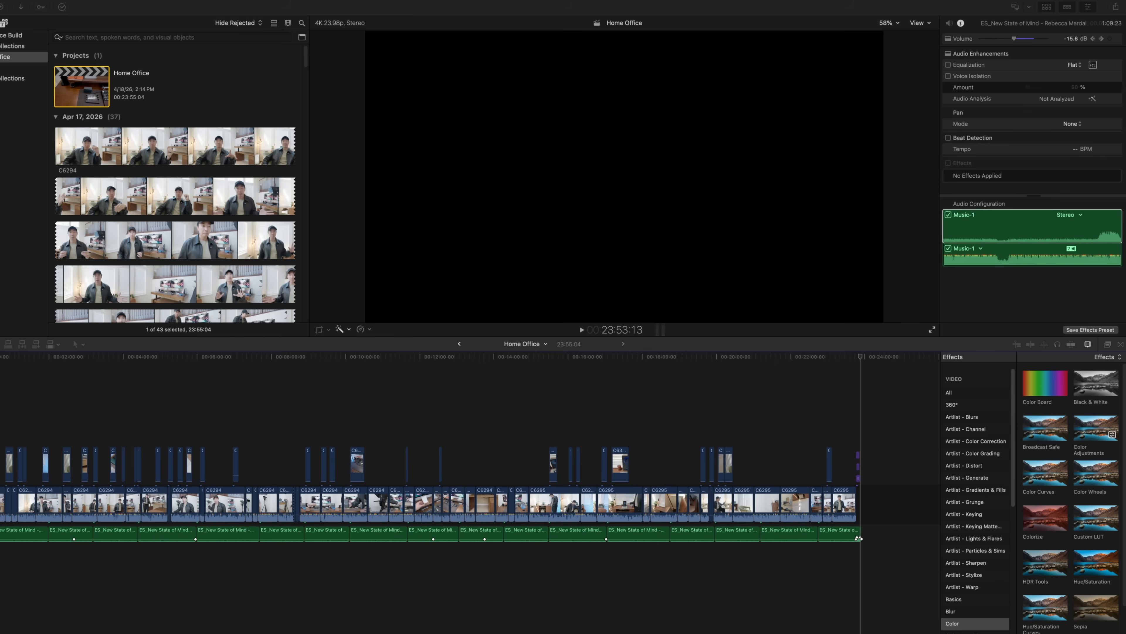
Look through the source clips in the Home Office event, from Apr 17, 2026 to the older footage
scroll(208, 204, down, 15)
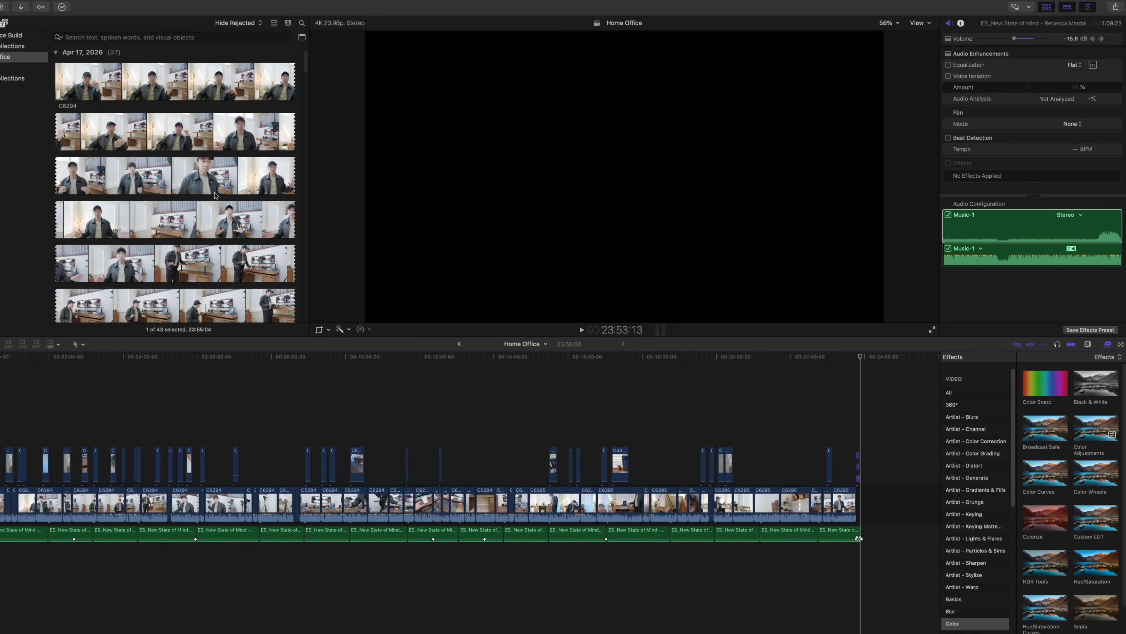
scroll(214, 195, down, 15)
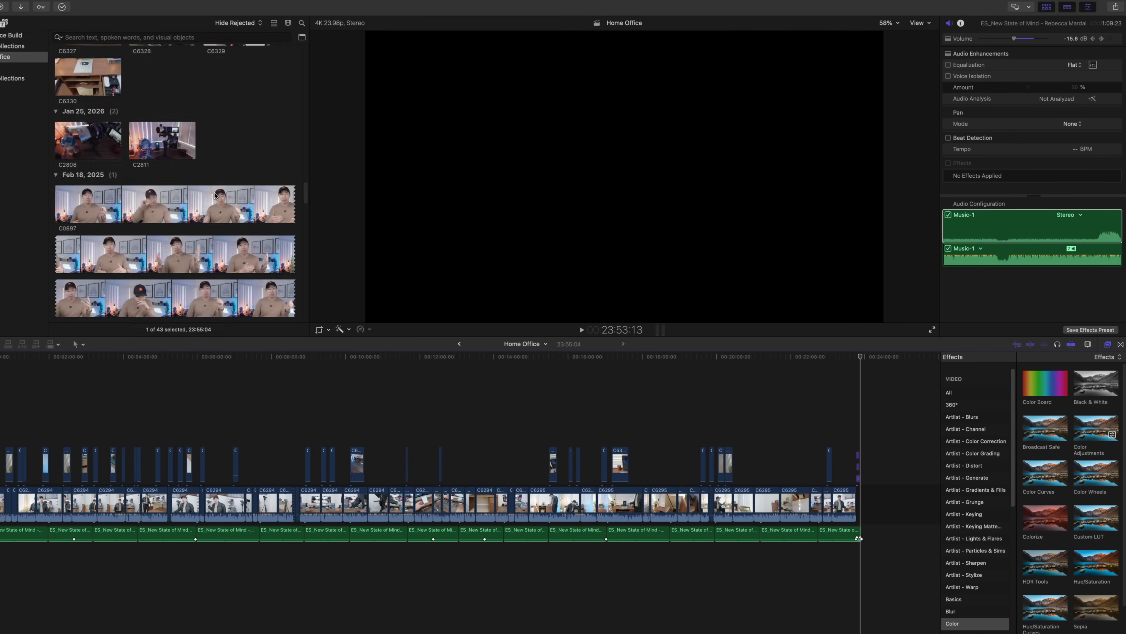
click(160, 185)
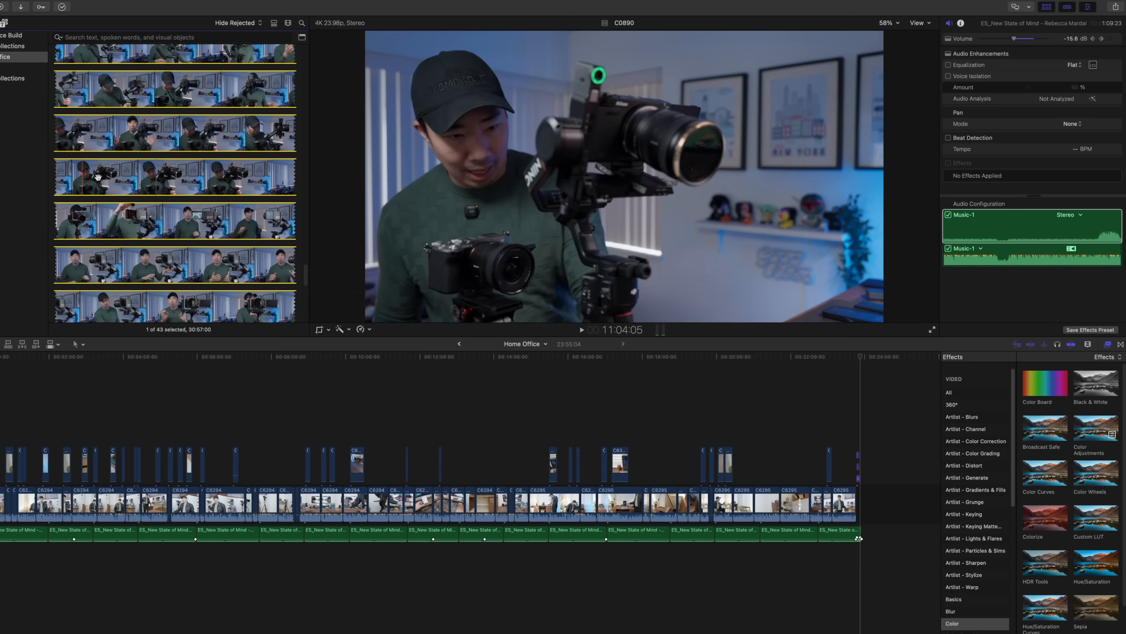
Select the timeline clip at about 2:22, widen the inspector, and examine the clip's color, video and audio settings
click(64, 417)
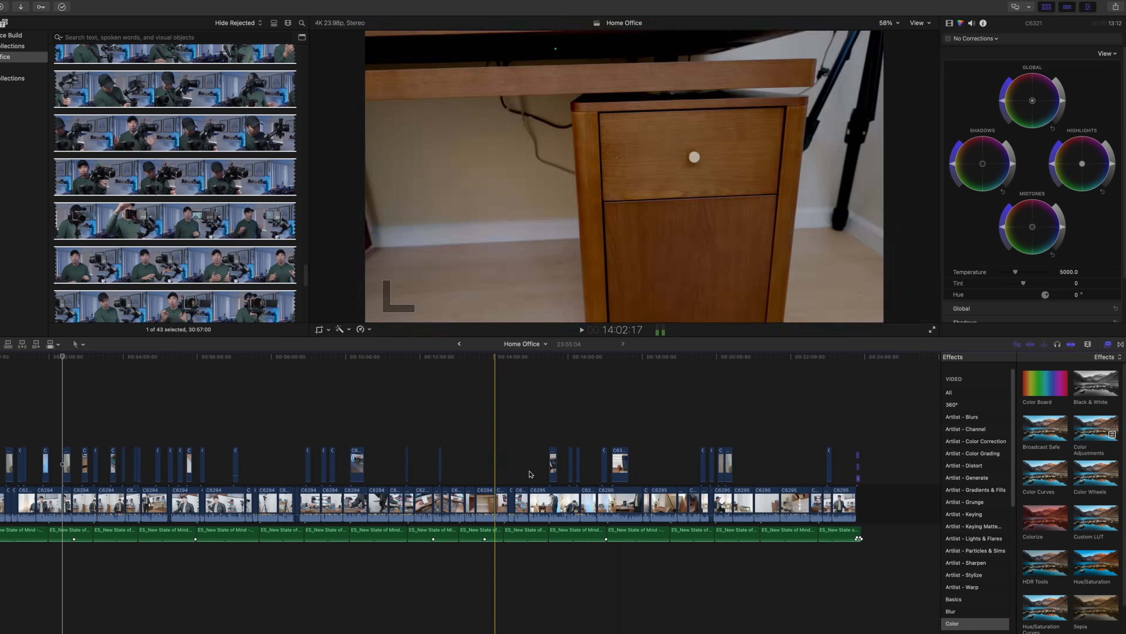
drag(941, 58, 691, 56)
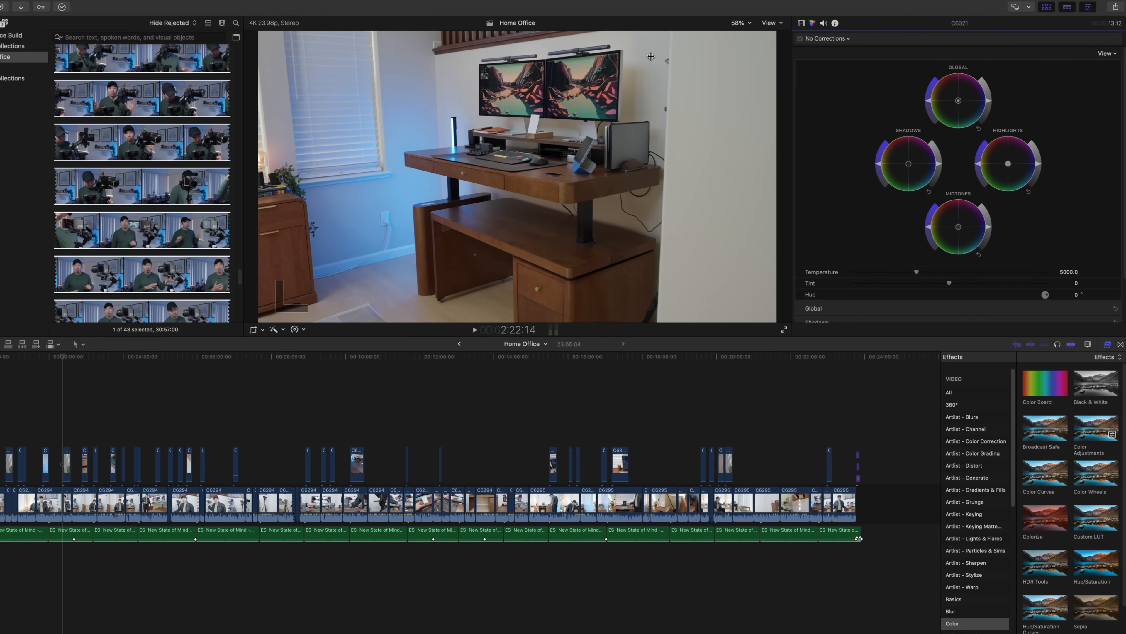
scroll(928, 197, down, 3)
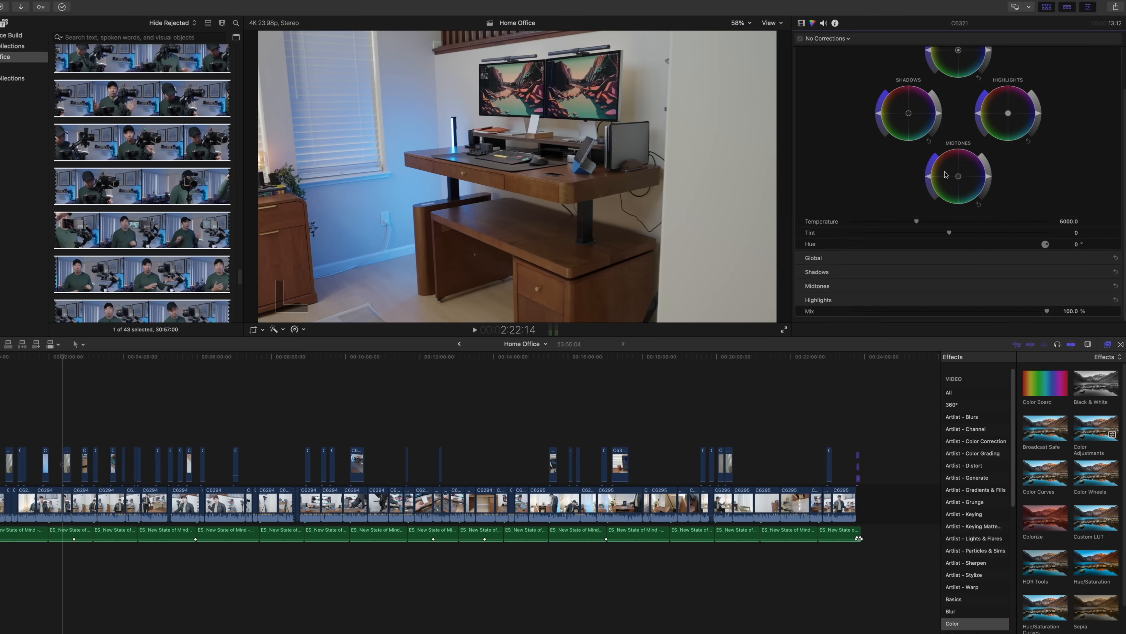
scroll(946, 175, up, 3)
click(801, 23)
scroll(922, 134, down, 4)
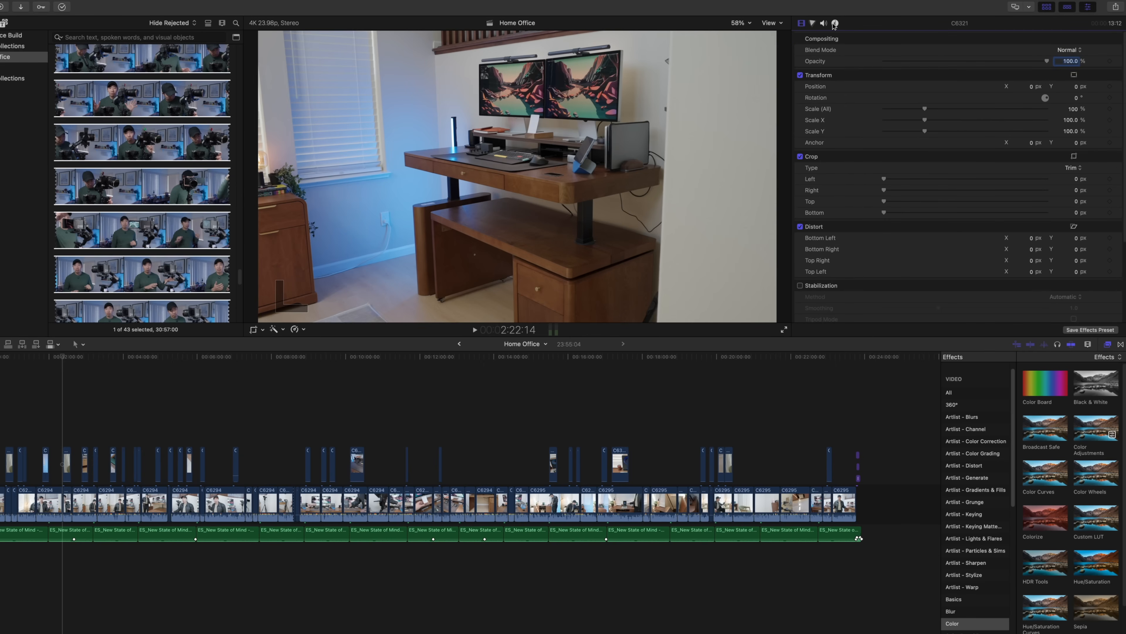
click(824, 23)
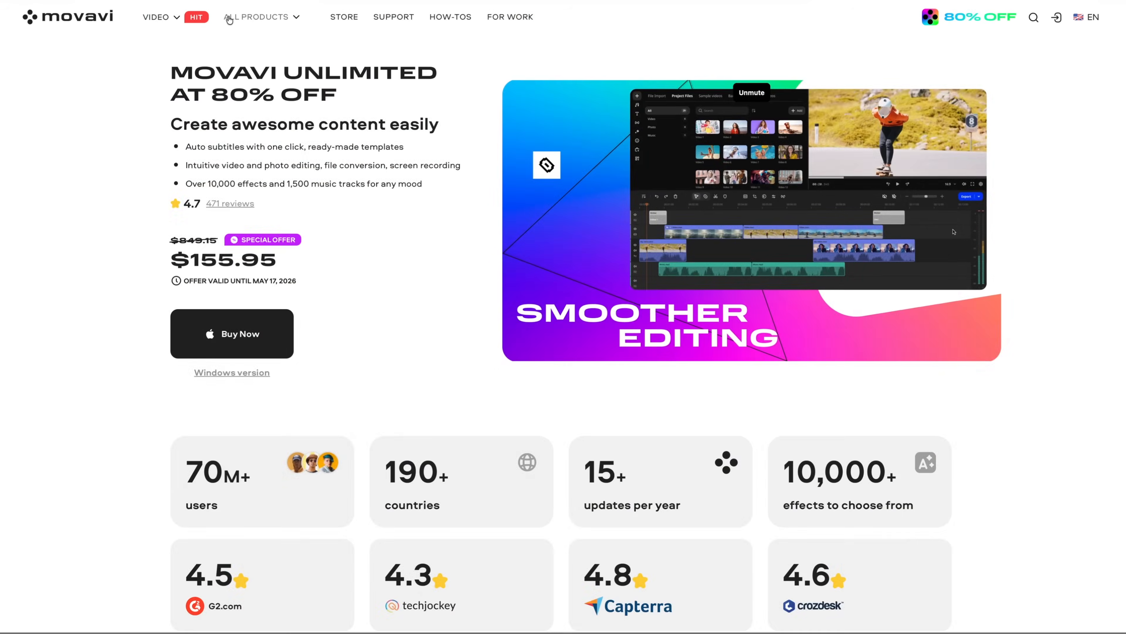
Switch to the Movavi website, open the Video Editor product page and look through its features, tools and effects
click(261, 16)
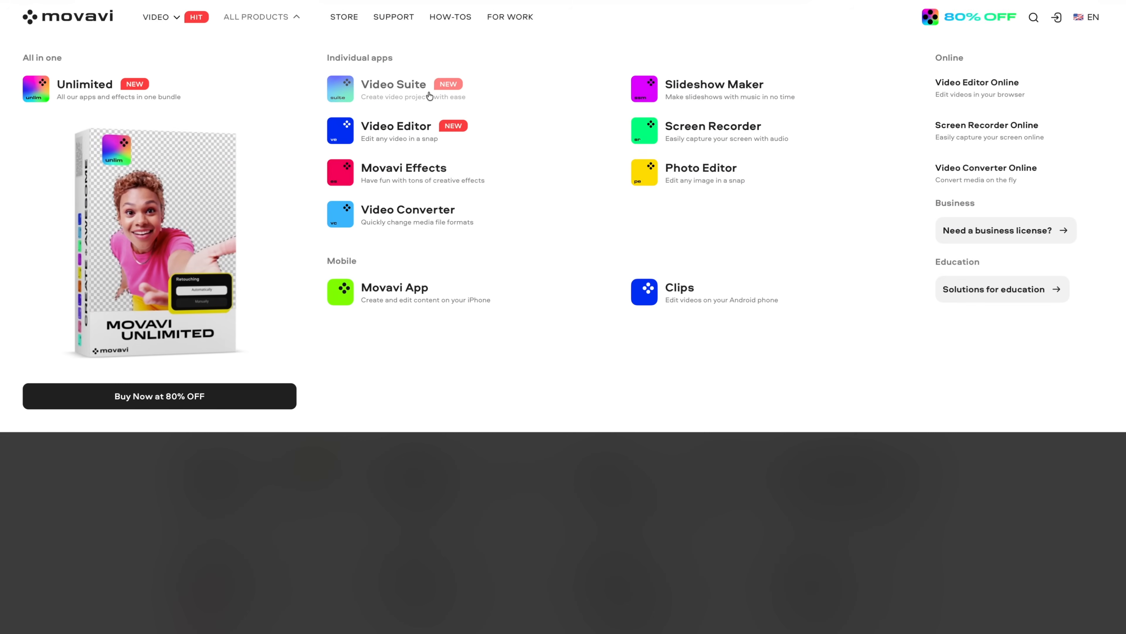
click(412, 129)
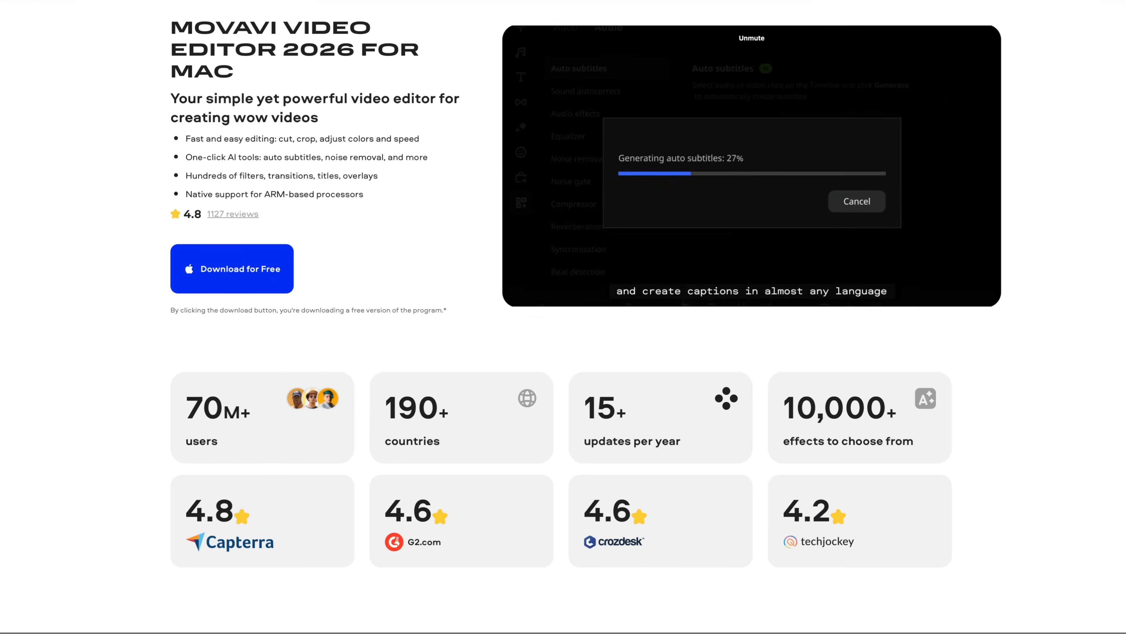
scroll(563, 310, down, 4)
scroll(563, 317, down, 7)
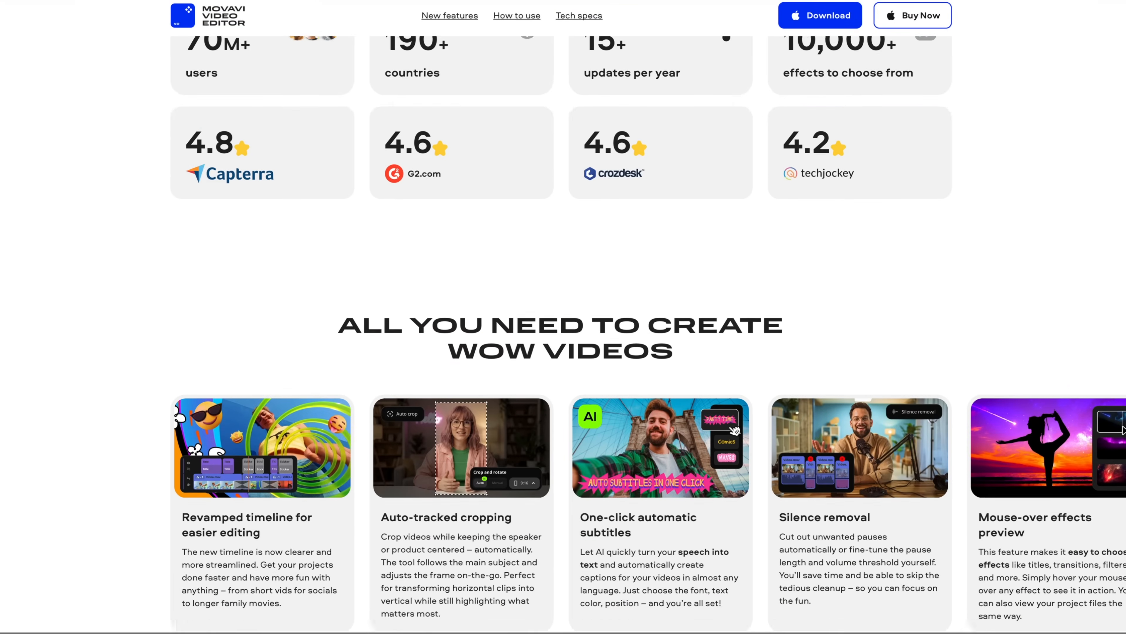
scroll(563, 317, down, 9)
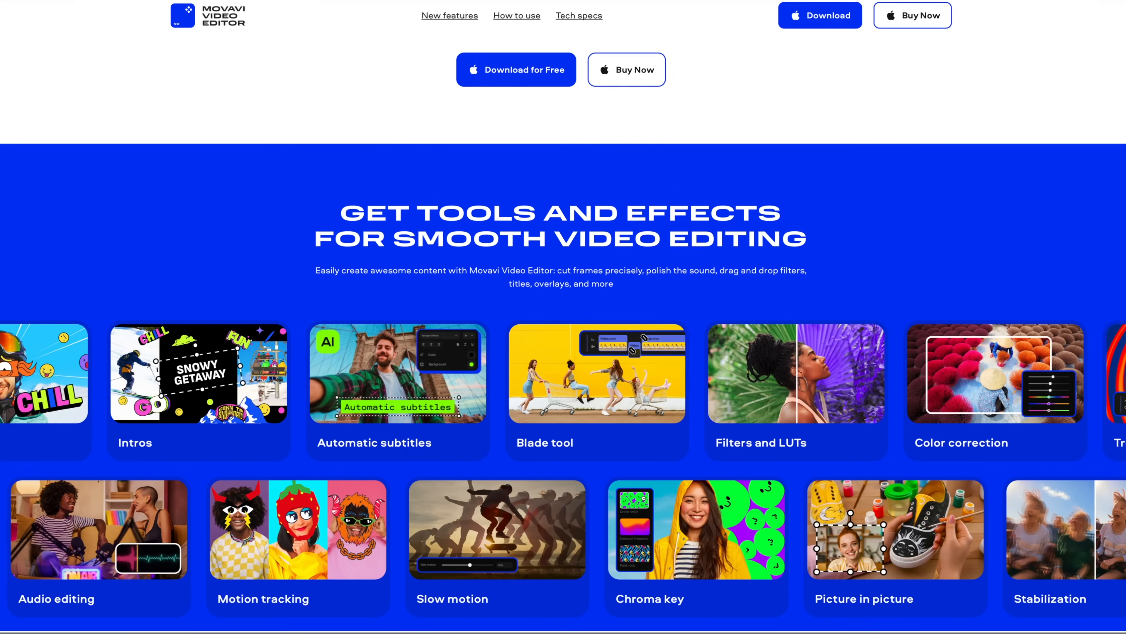
scroll(563, 316, down, 4)
scroll(564, 316, down, 2)
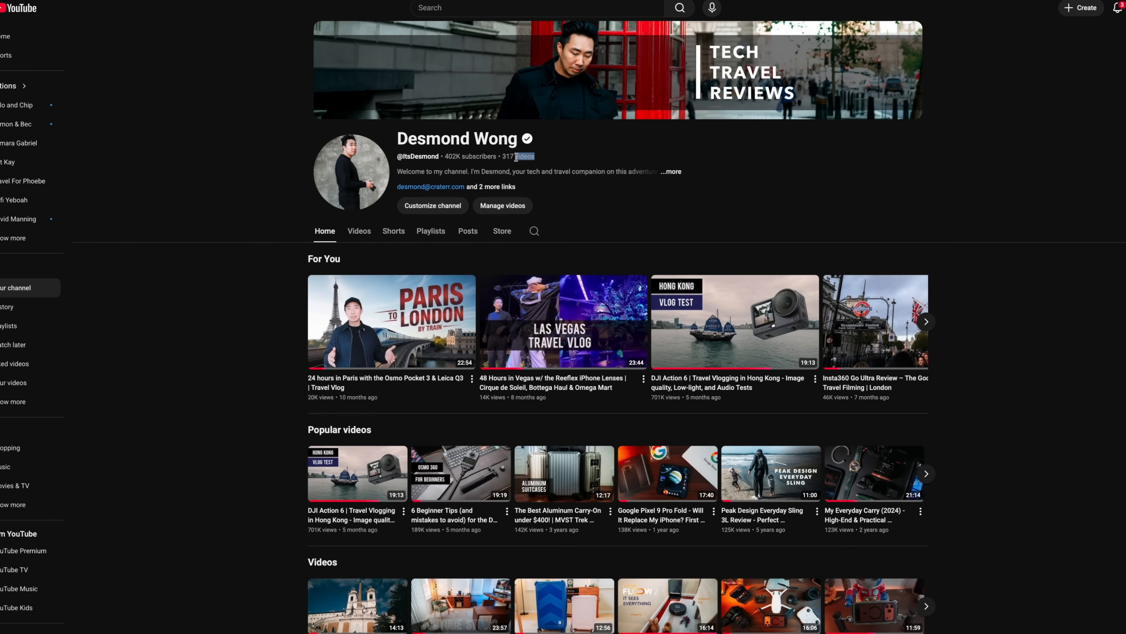
Look through the video sections on the YouTube channel's home page
scroll(1092, 196, down, 1)
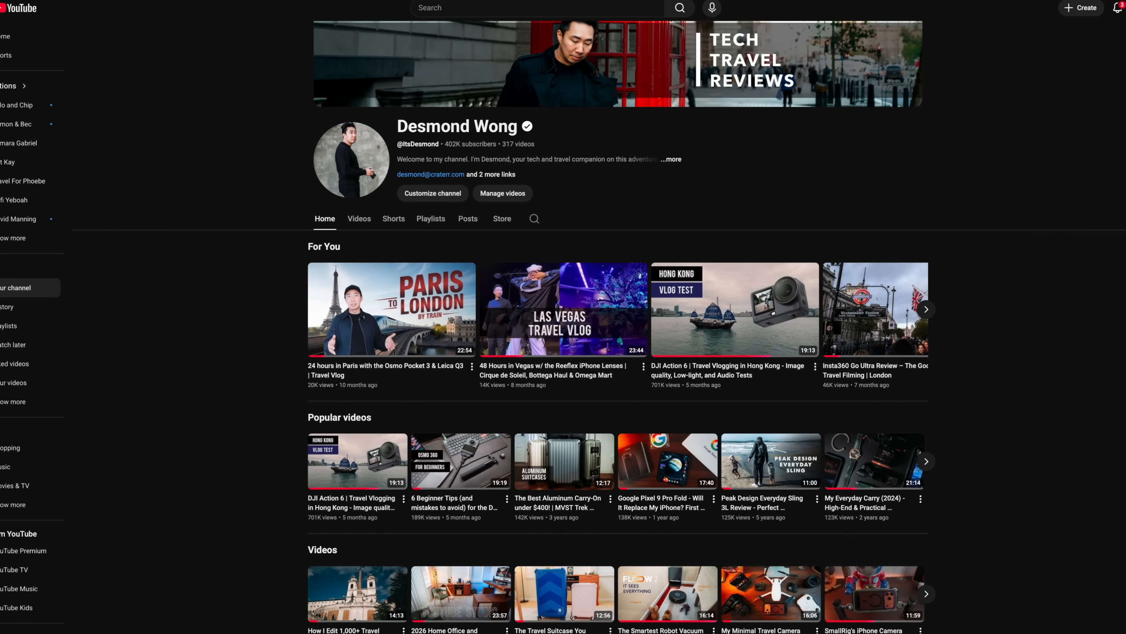
scroll(599, 326, down, 3)
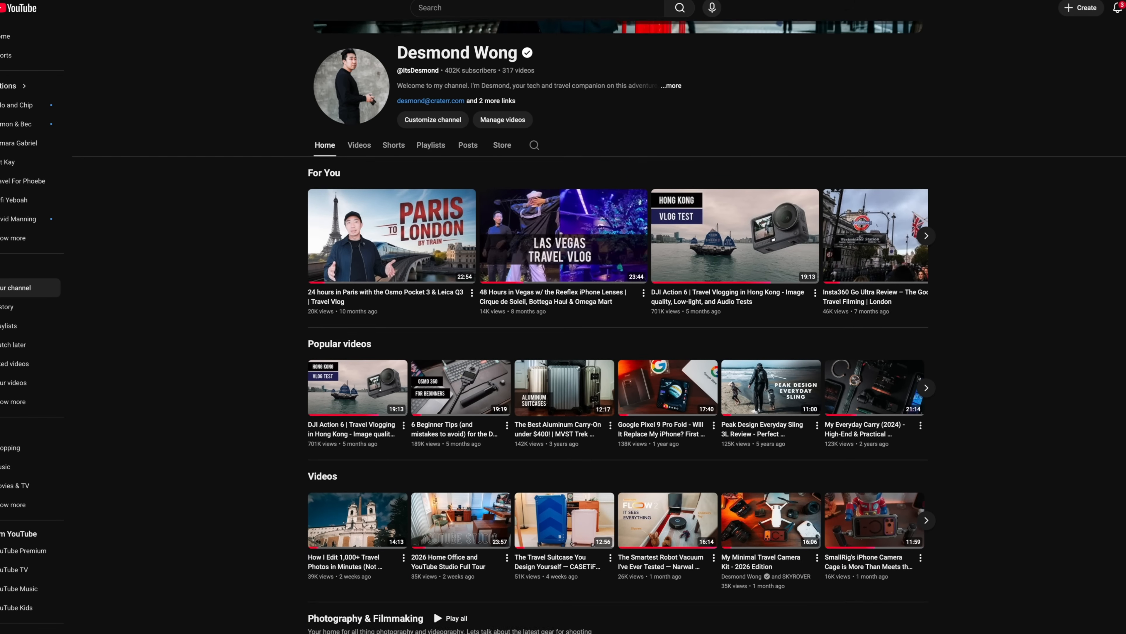
scroll(616, 326, down, 4)
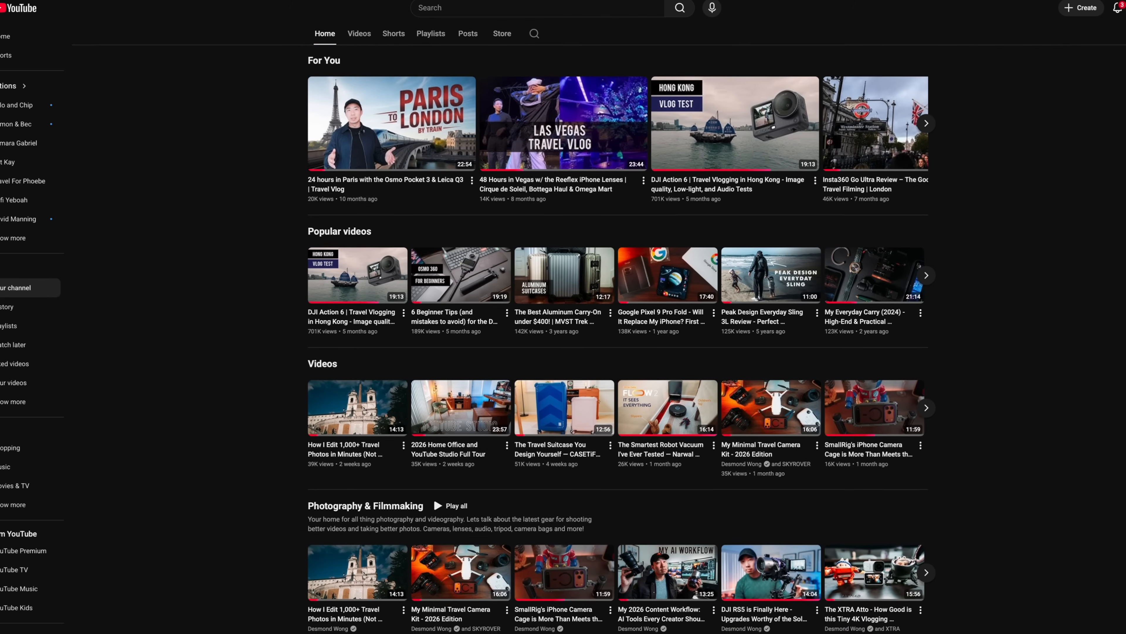
scroll(617, 327, down, 9)
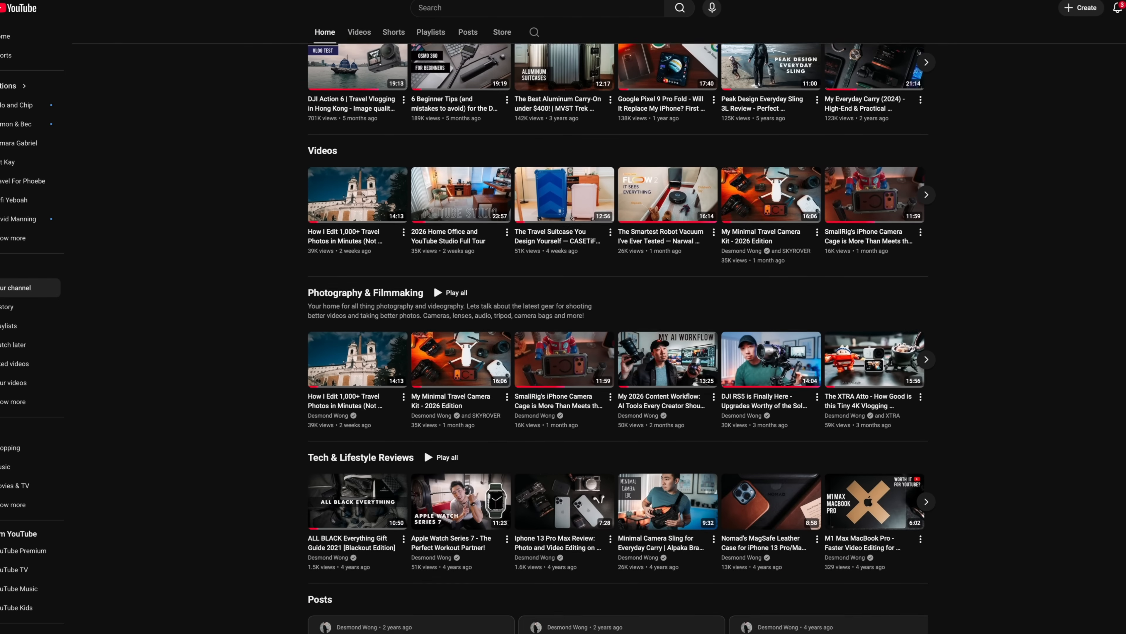
scroll(825, 91, up, 15)
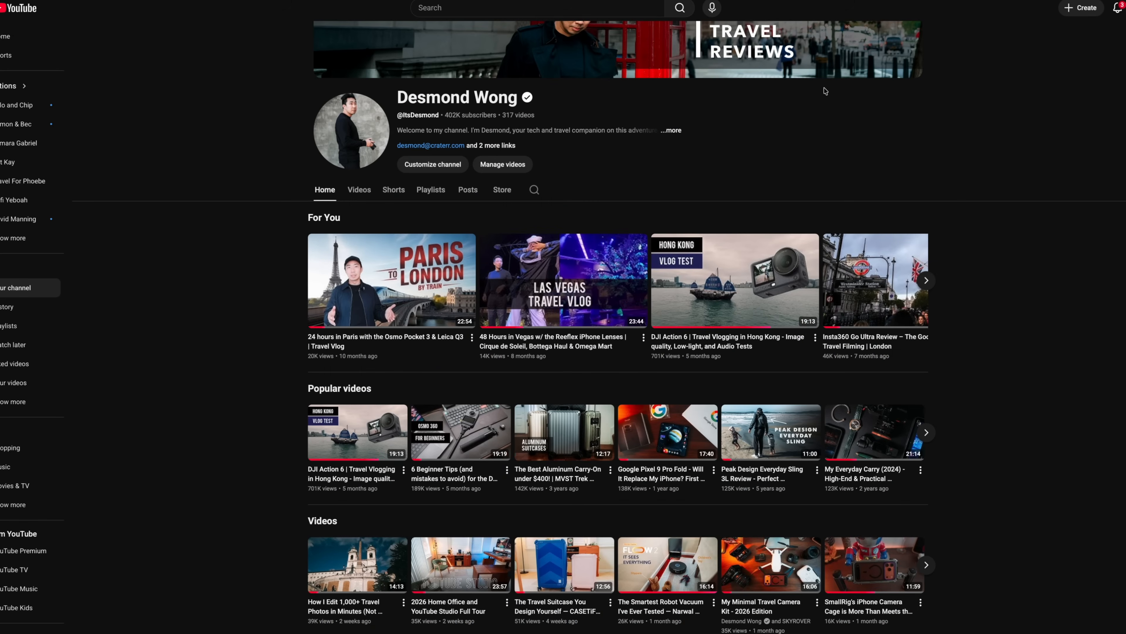
Open the channel's full video list and look through the uploads from latest to older ones
click(358, 191)
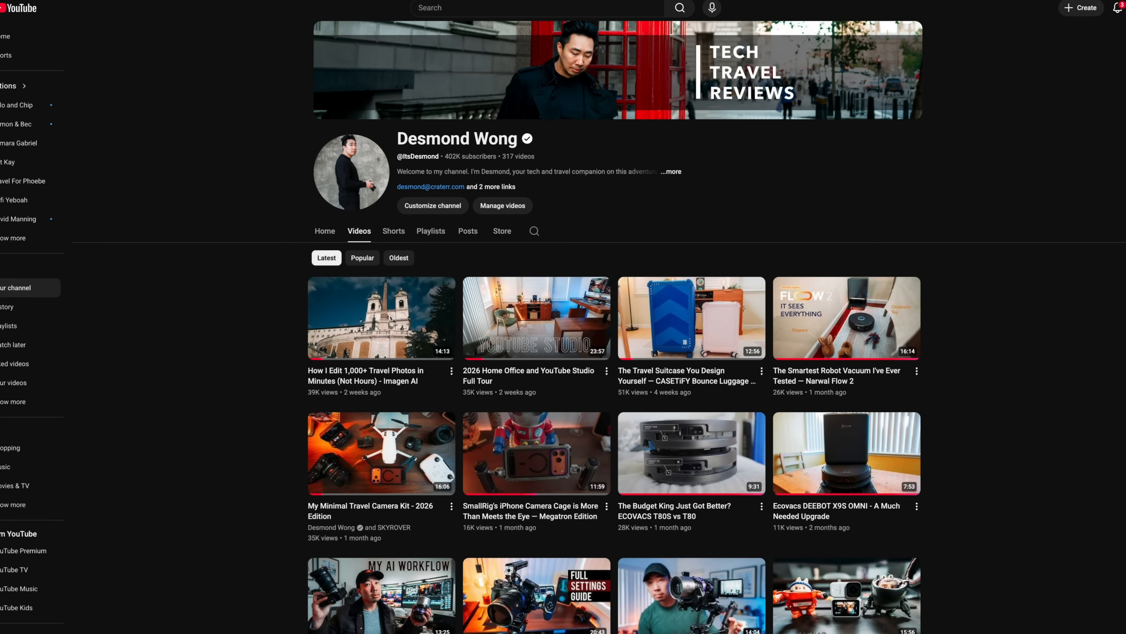
scroll(615, 327, down, 5)
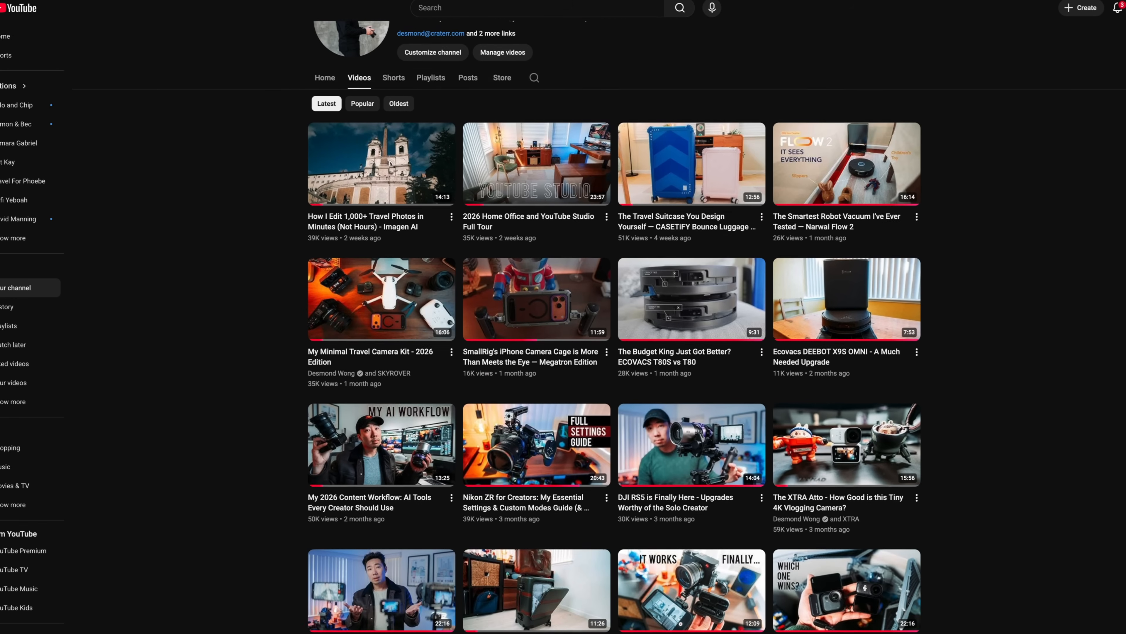
scroll(615, 326, down, 12)
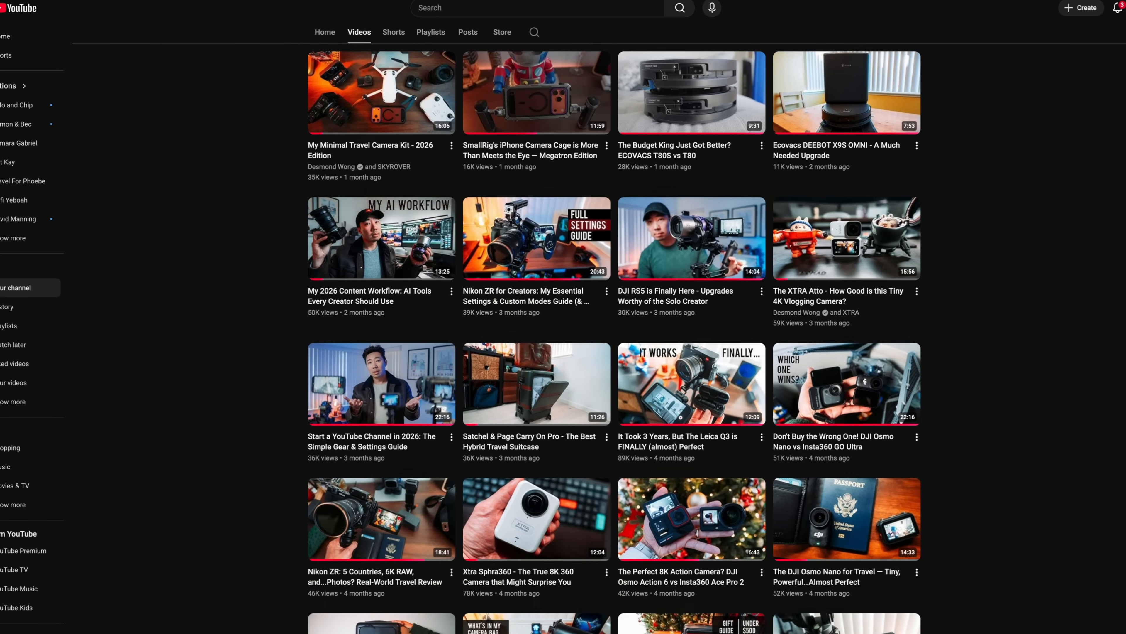
scroll(615, 327, down, 6)
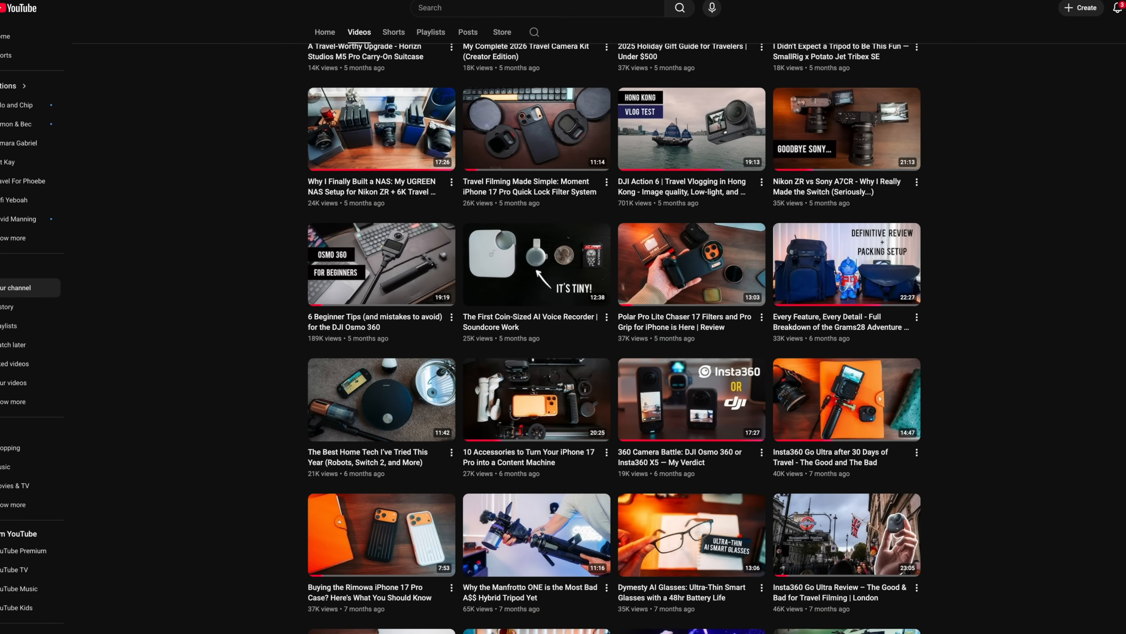
scroll(614, 326, down, 20)
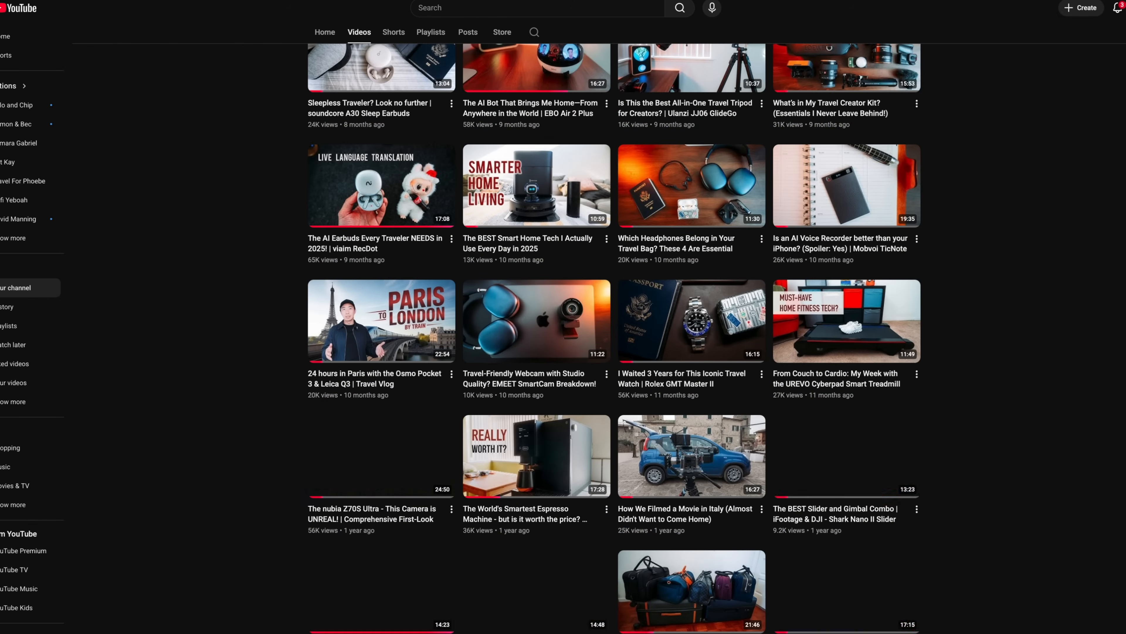
scroll(614, 327, down, 15)
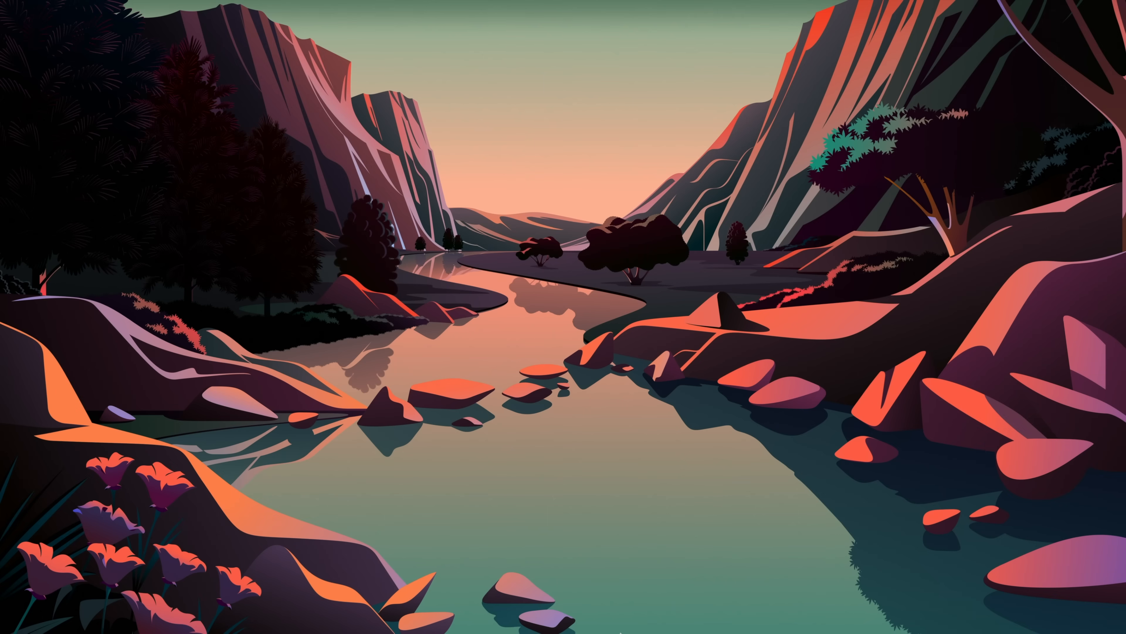
Switch to Movavi Video Editor 26 and look through the imported video files of the Greece Test project
mouse_move(626, 618)
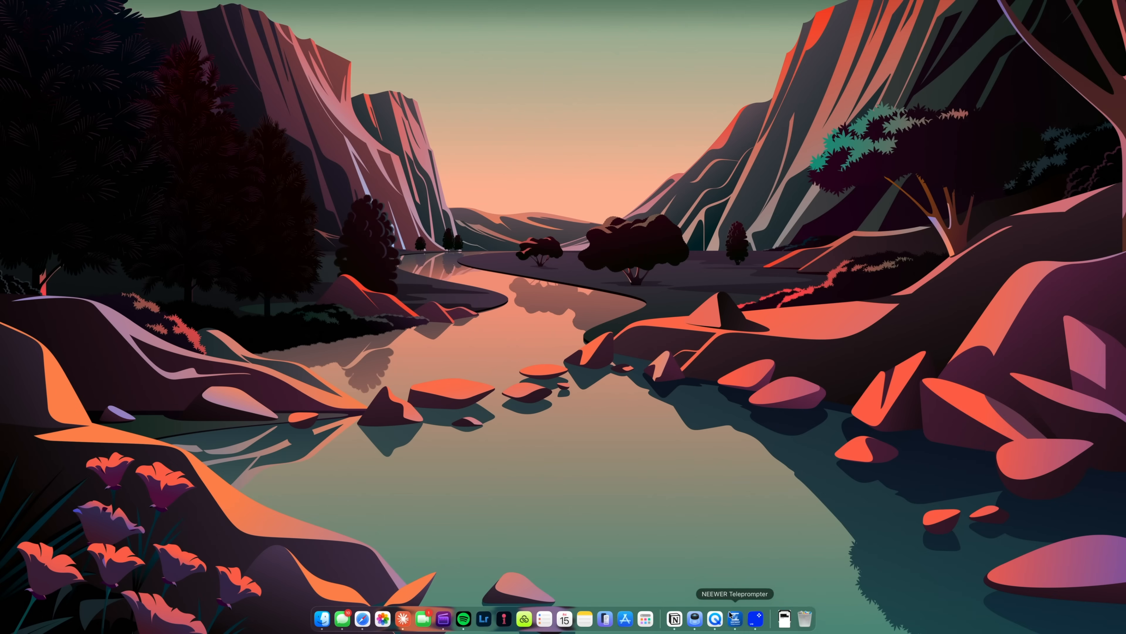
click(754, 622)
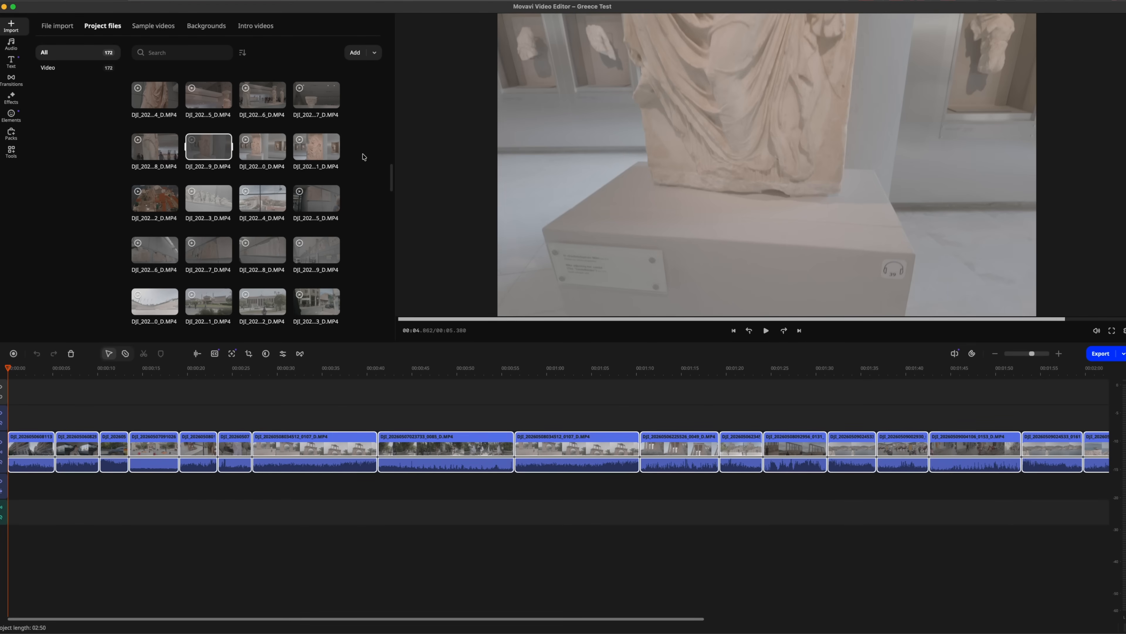
scroll(363, 157, down, 15)
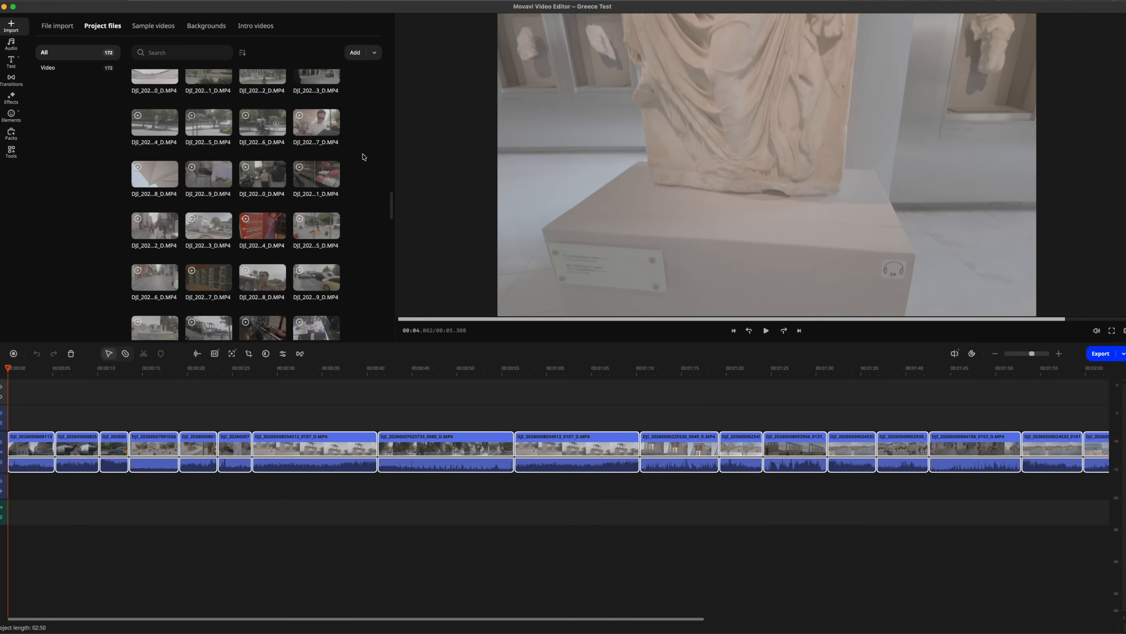
scroll(364, 157, up, 6)
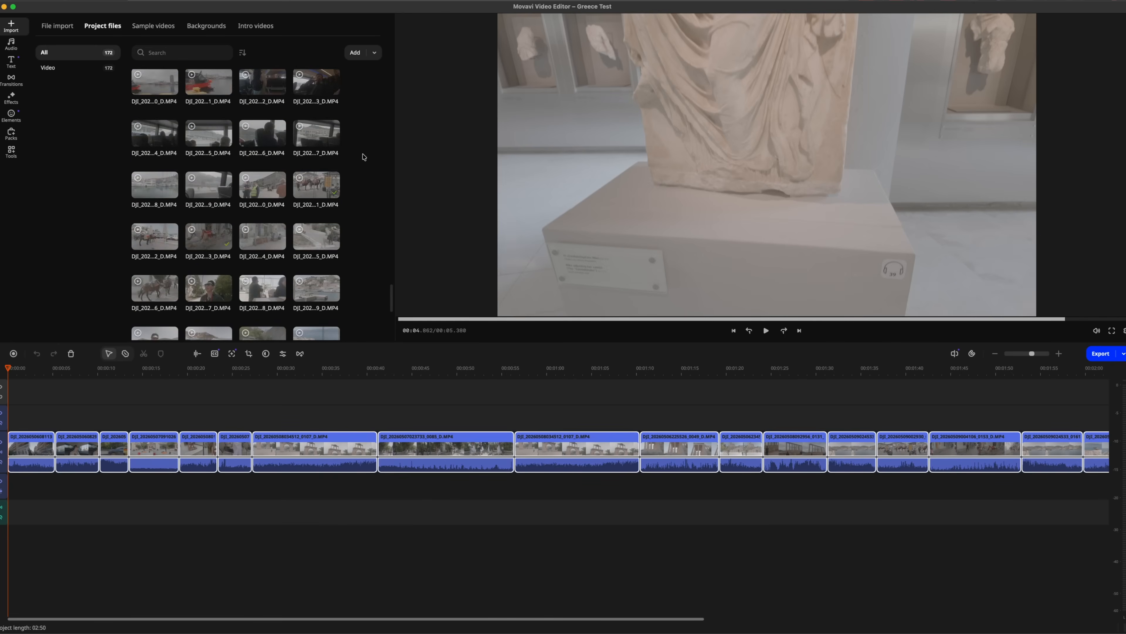
scroll(364, 157, up, 3)
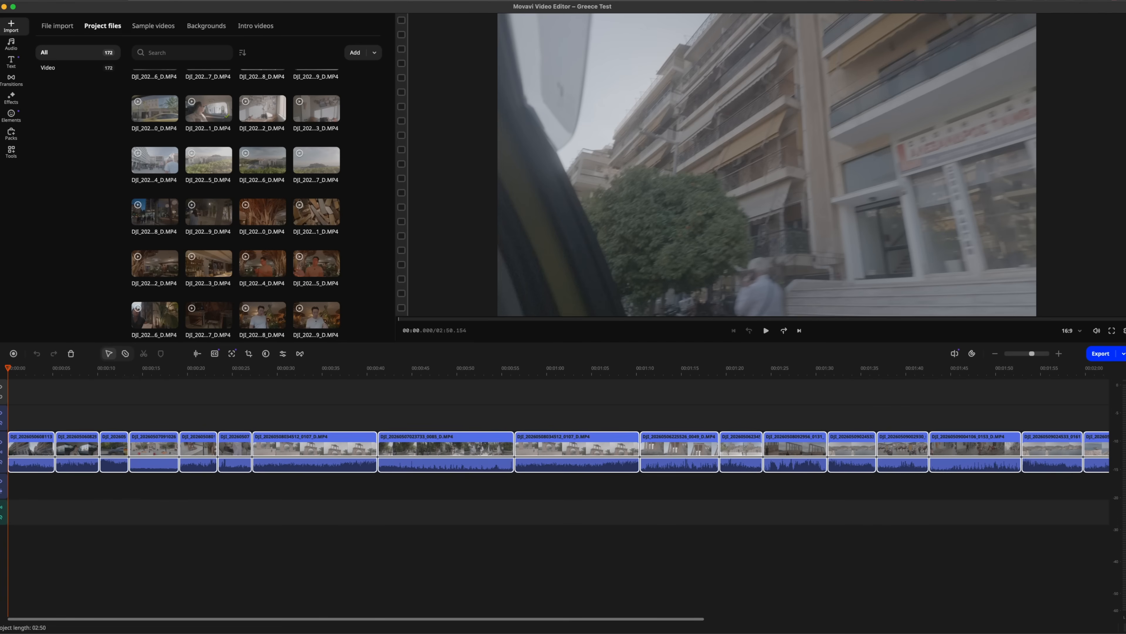
View the file import options, return to the project files and look through the clips
click(52, 27)
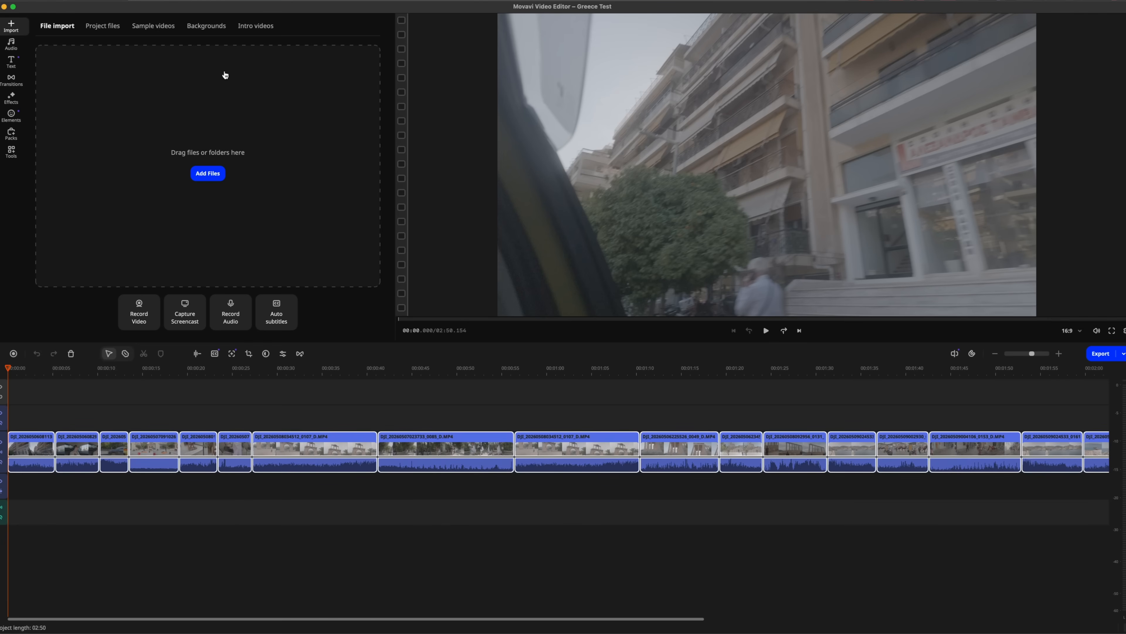
click(110, 27)
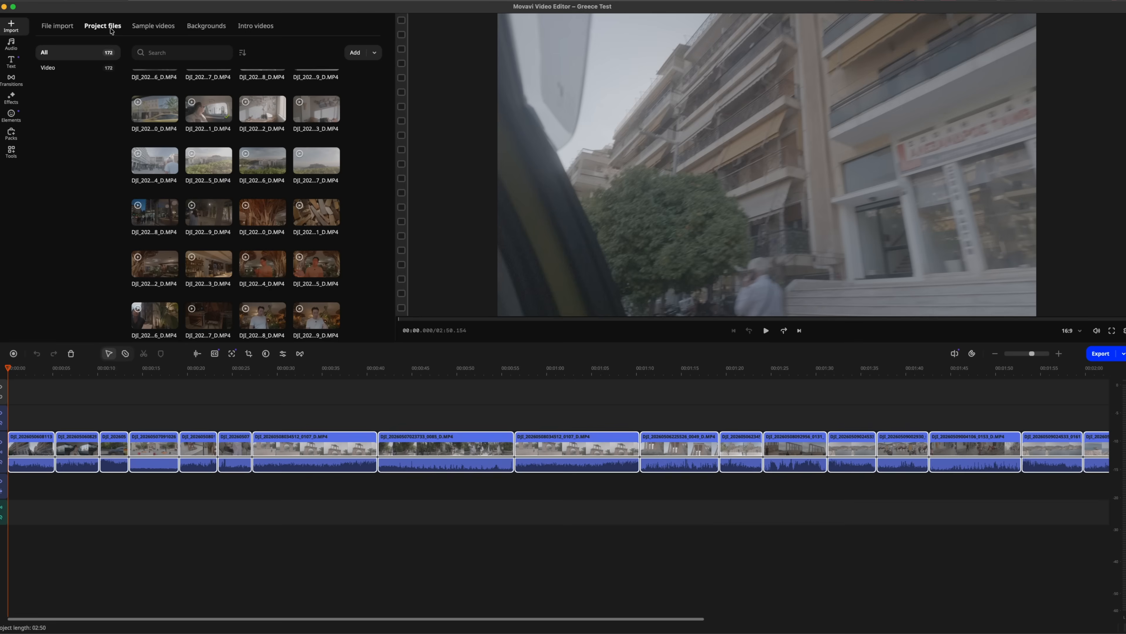
click(337, 212)
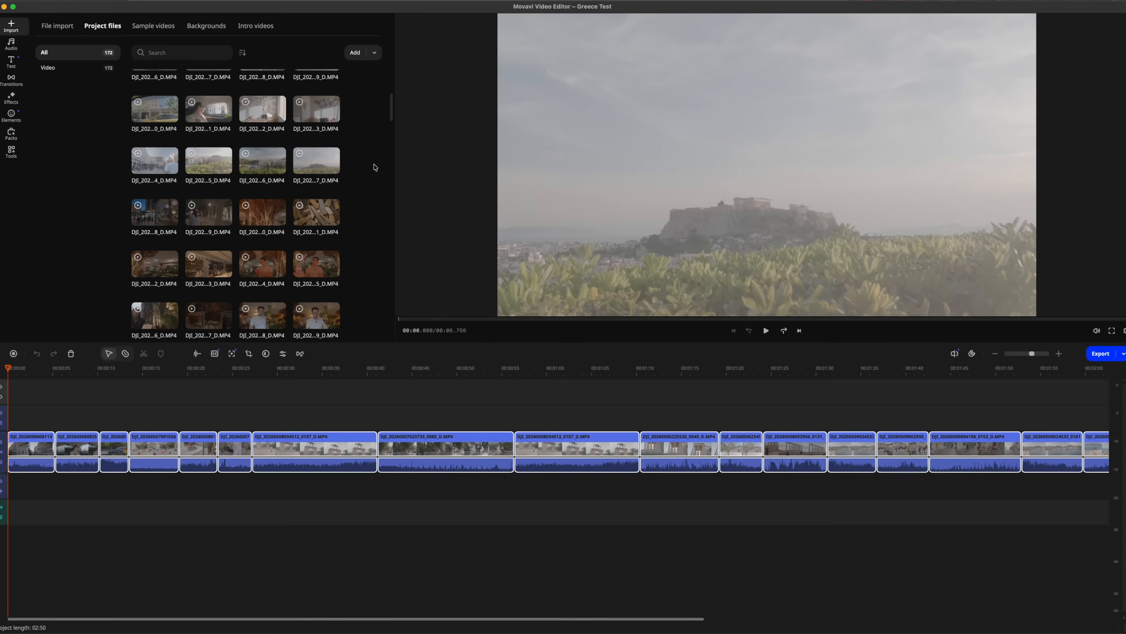
scroll(371, 167, down, 3)
scroll(372, 168, down, 3)
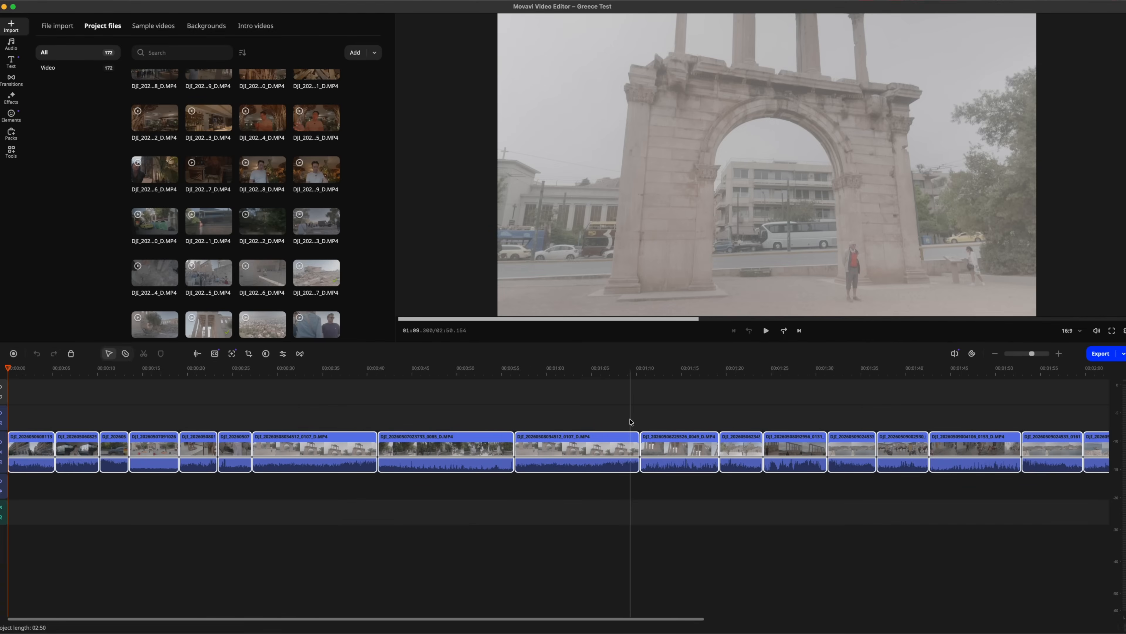
Skim the timeline footage around 1:09 and look through more of the project's clips
scroll(629, 422, right, 5)
scroll(629, 420, right, 6)
scroll(629, 421, left, 10)
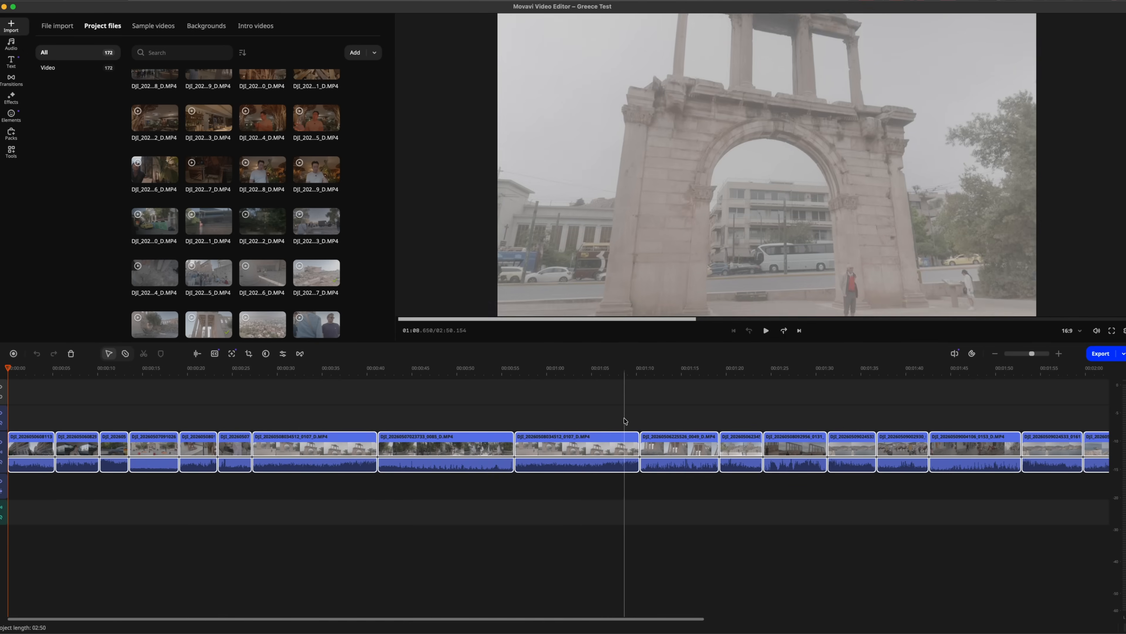
scroll(363, 226, down, 5)
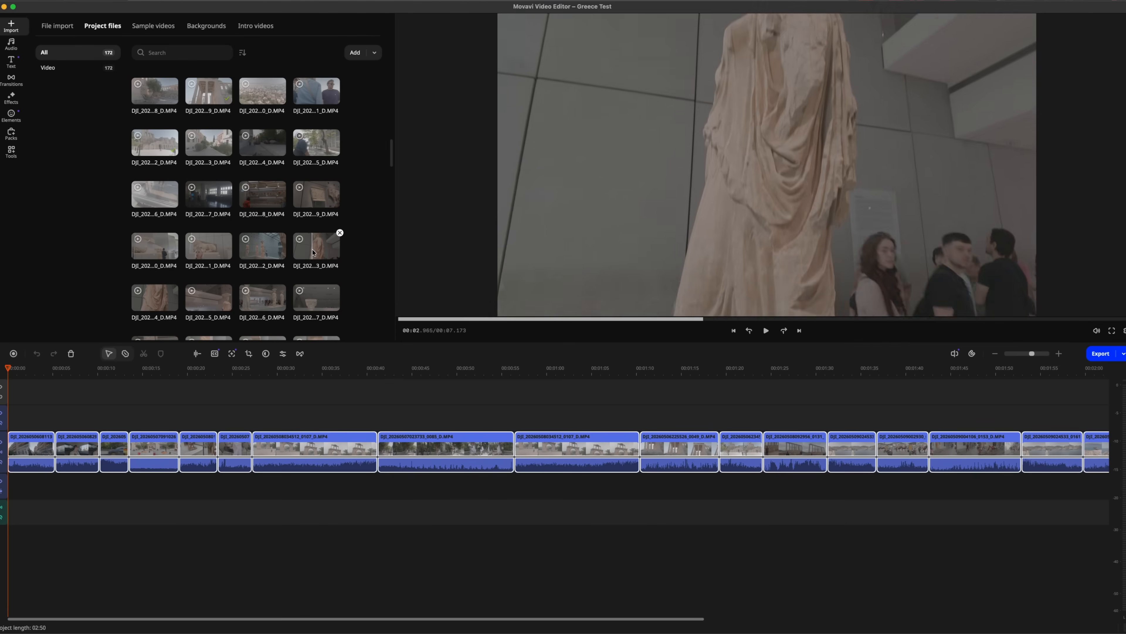
Look through the remaining travel clips in the project files
scroll(235, 232, down, 5)
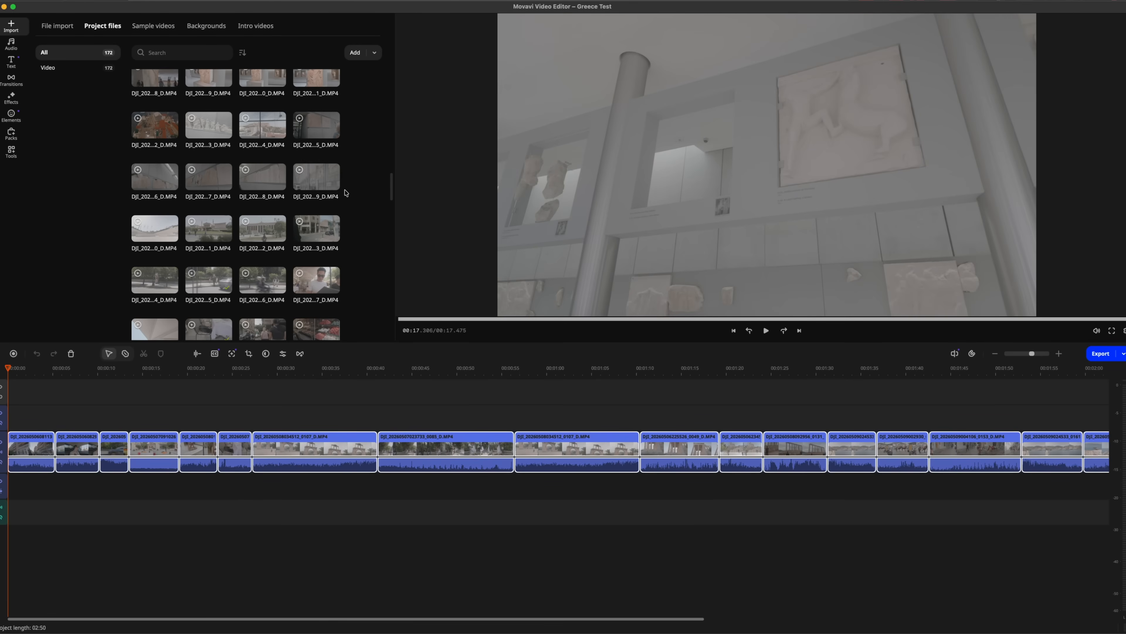
scroll(347, 193, down, 8)
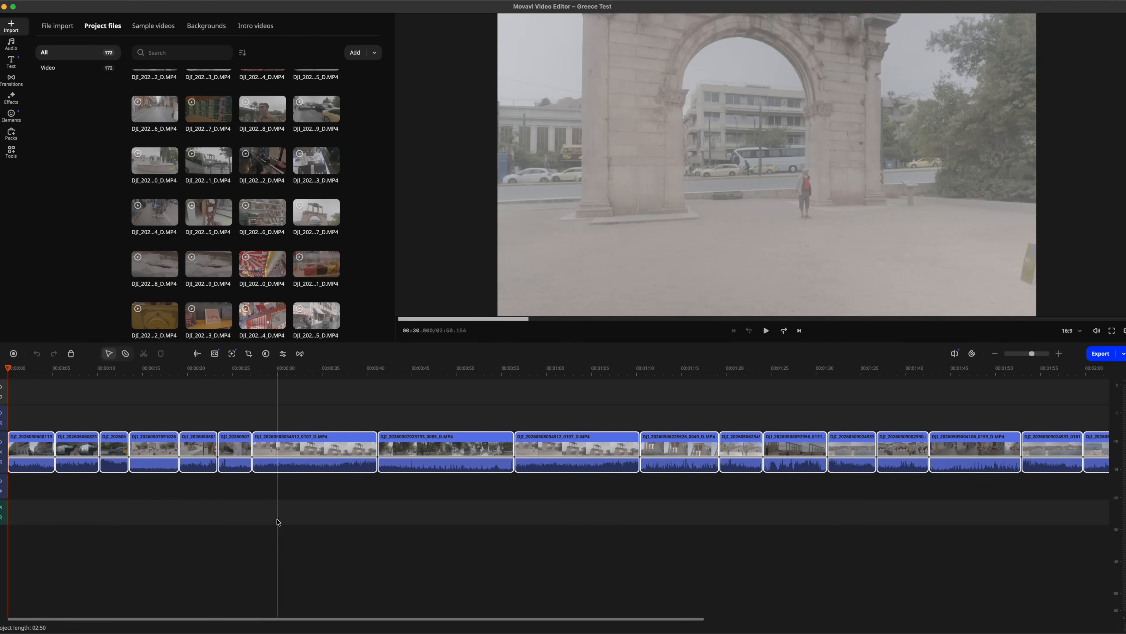
Apply the custom Neutral OsmoP3 LUT from My LUTs to the first timeline clip and check the graded frame
click(32, 452)
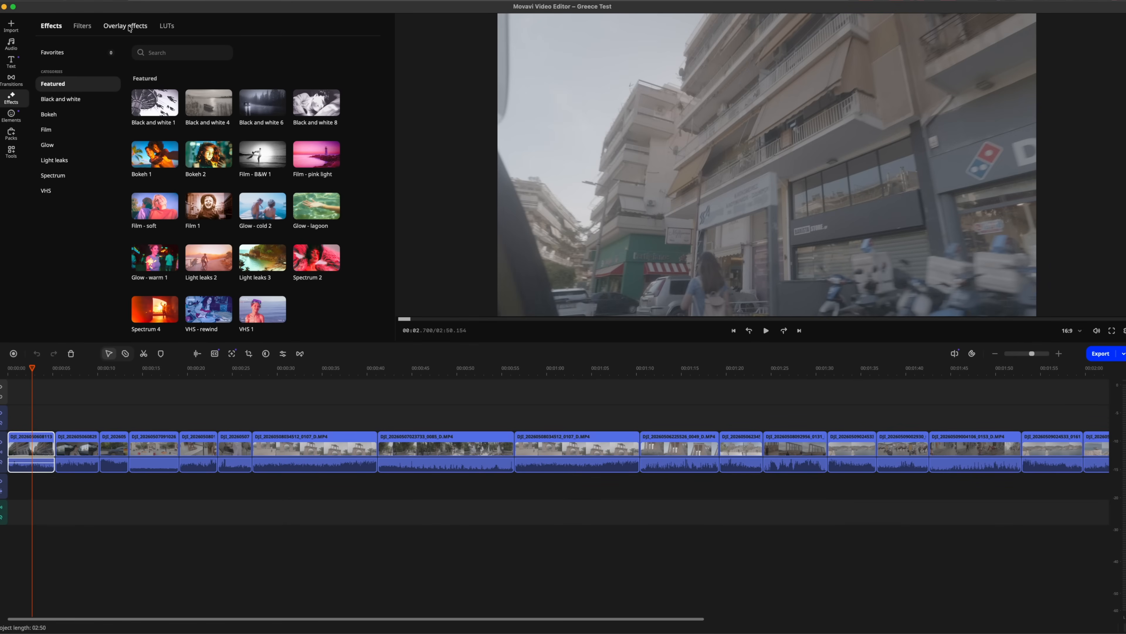
click(170, 27)
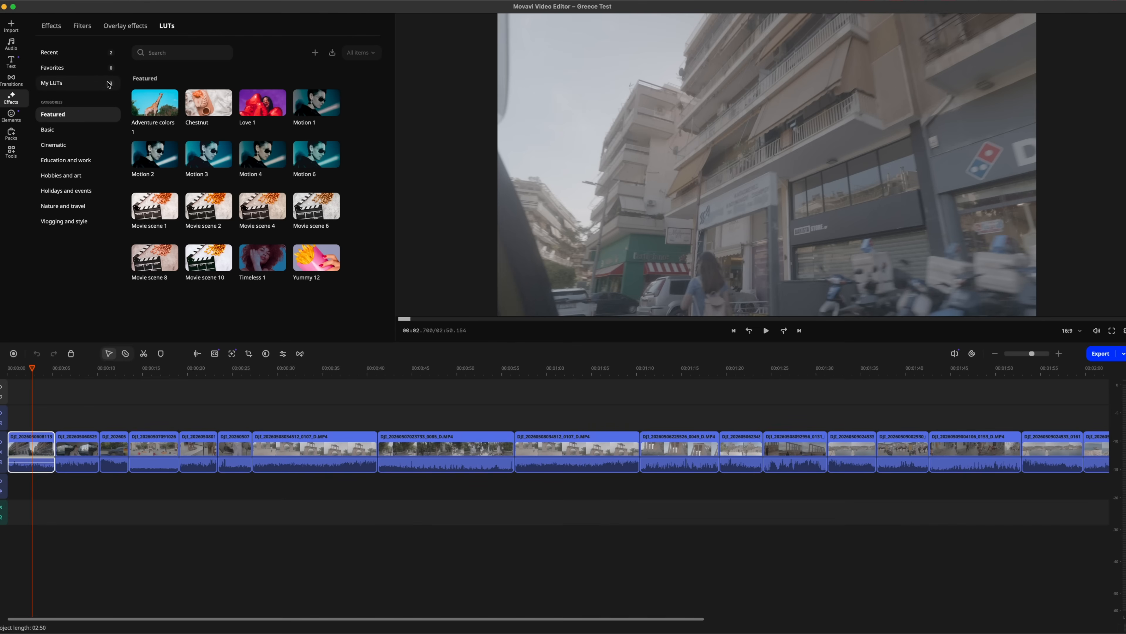
click(63, 85)
mouse_move(209, 107)
drag(209, 107, 17, 439)
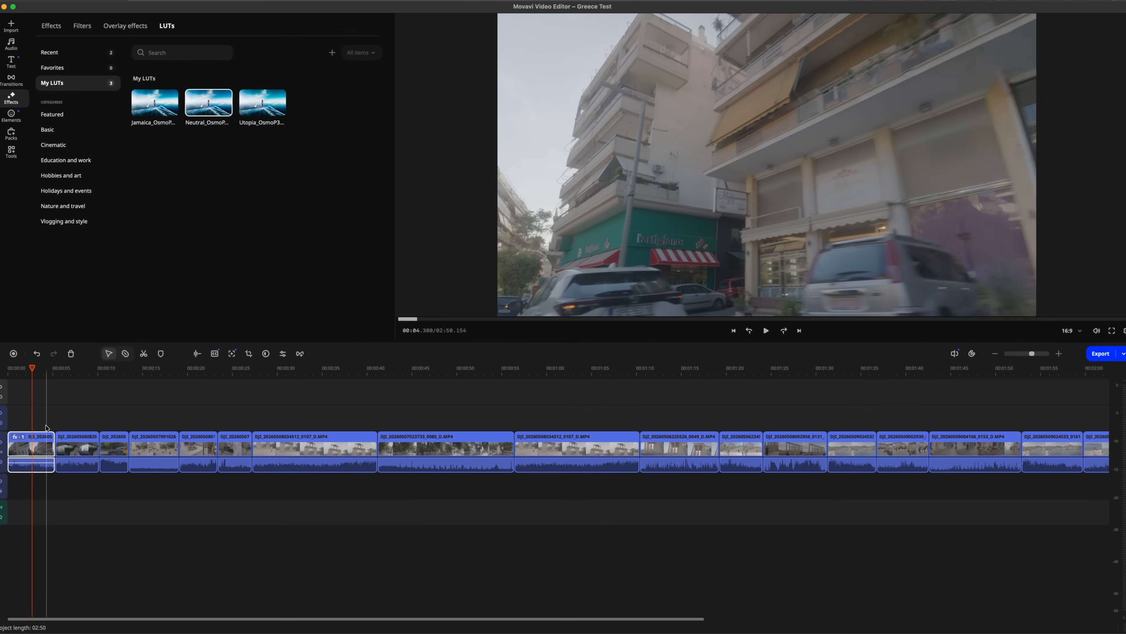
click(36, 426)
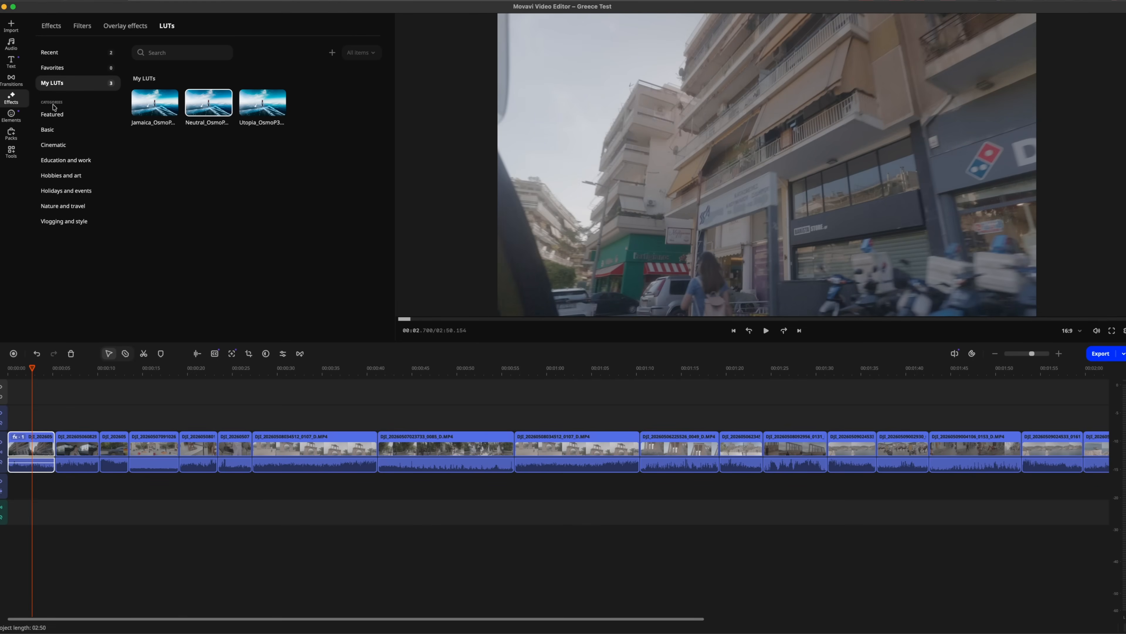
Browse the Cinematic LUTs, then add the Perfect Wedding Pack 4 LUT from Holidays and events to the first clip
click(60, 144)
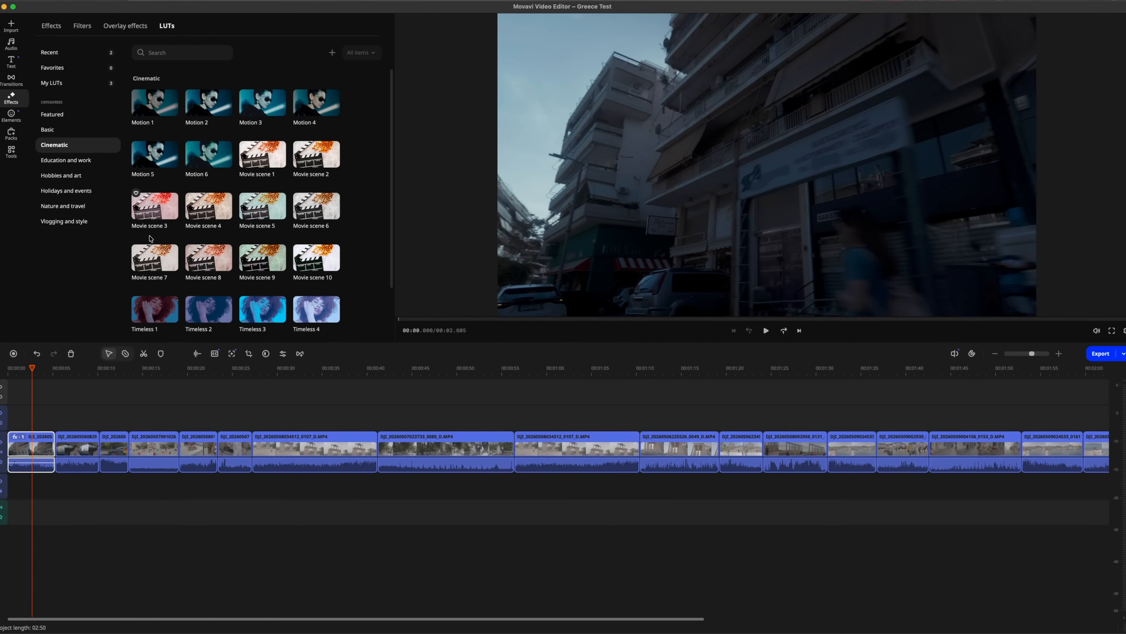
scroll(364, 176, down, 2)
scroll(364, 176, up, 2)
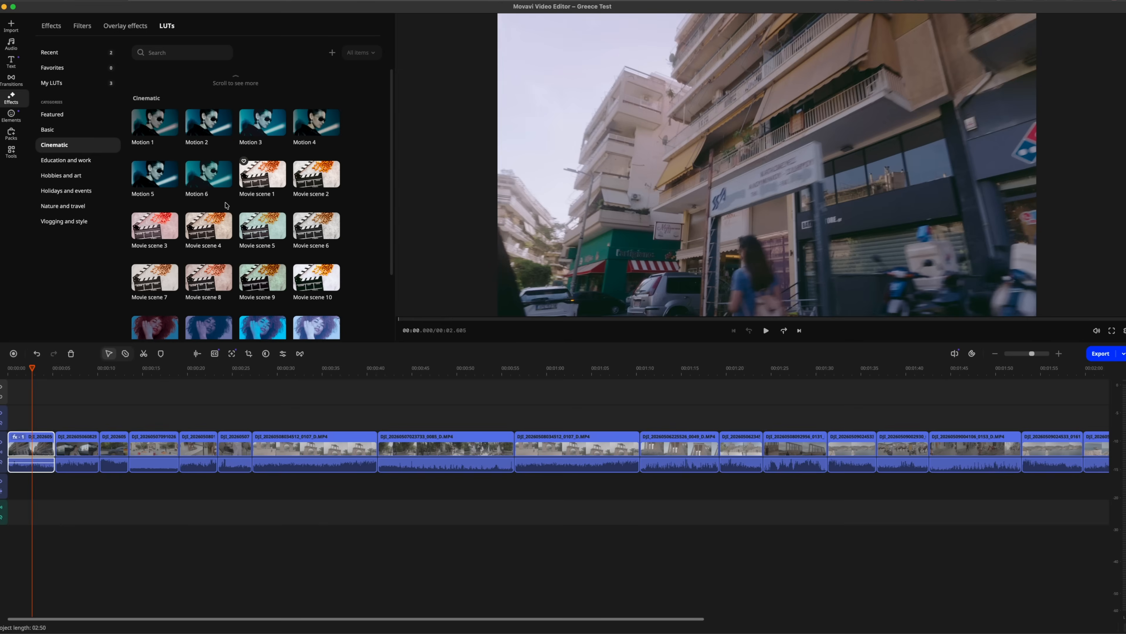
click(66, 191)
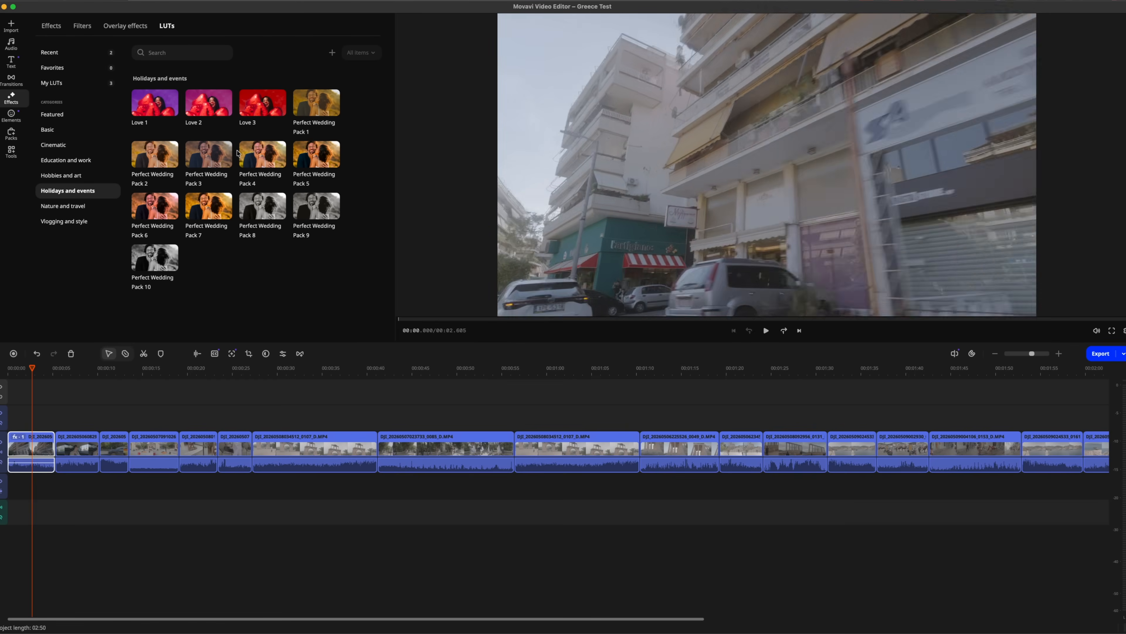
drag(261, 156, 16, 442)
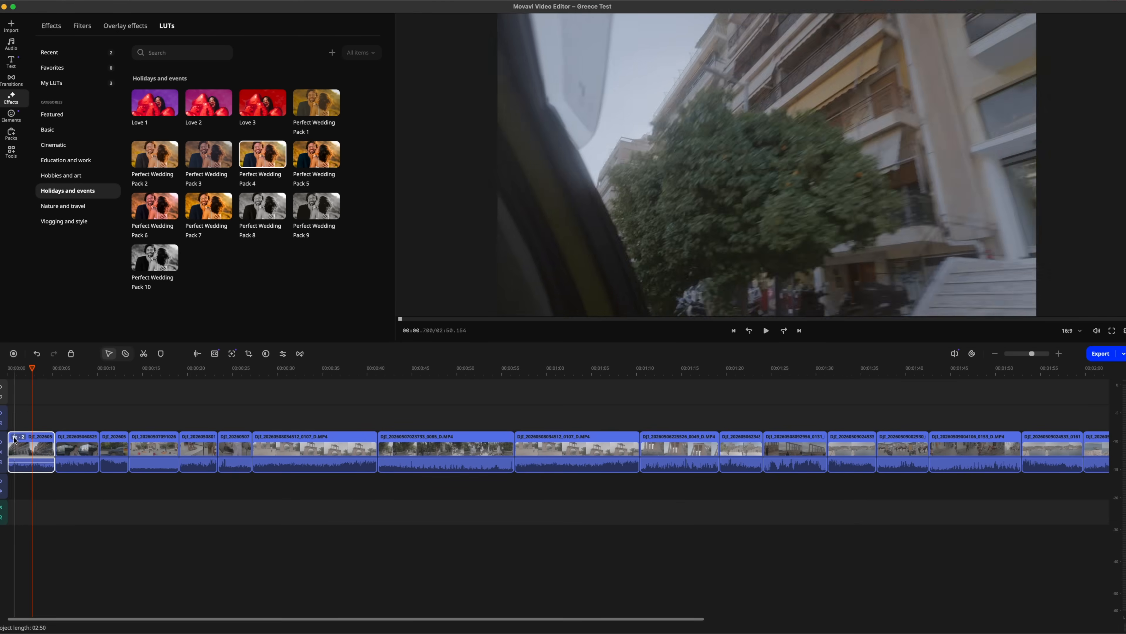
click(19, 441)
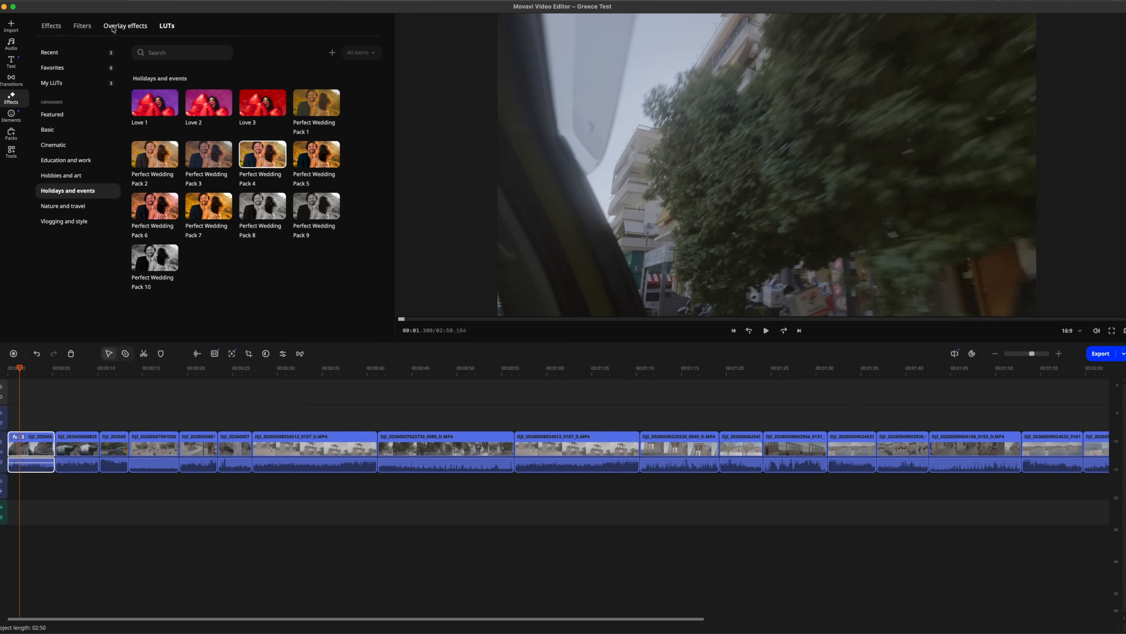
Set the first clip's contrast to 20 in the manual color adjustments
click(11, 153)
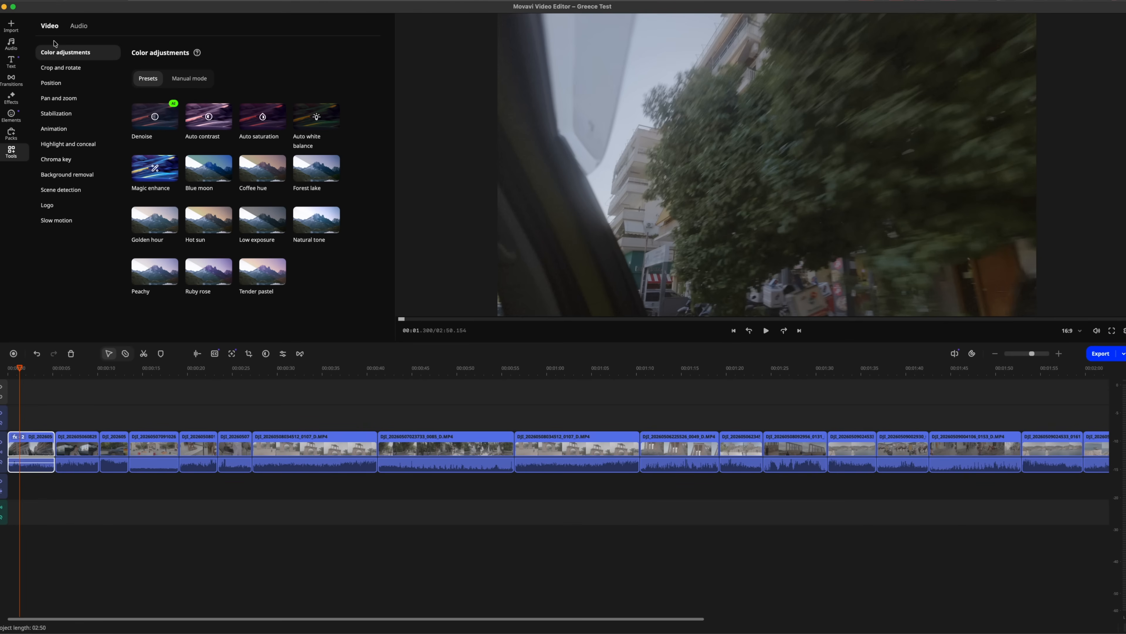
click(189, 78)
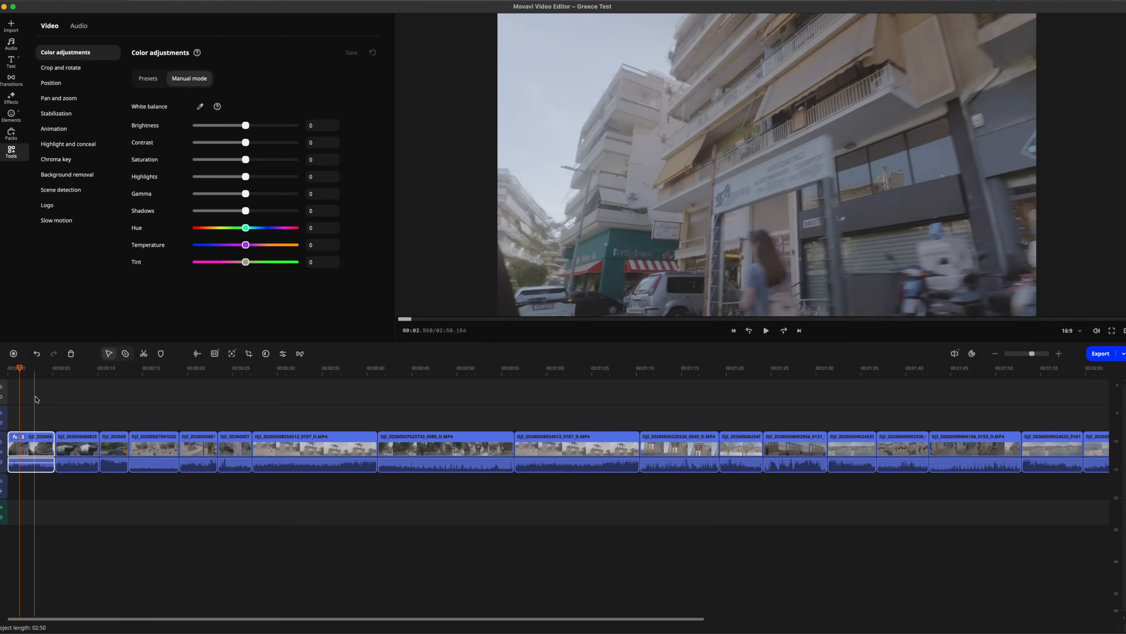
drag(246, 143, 252, 145)
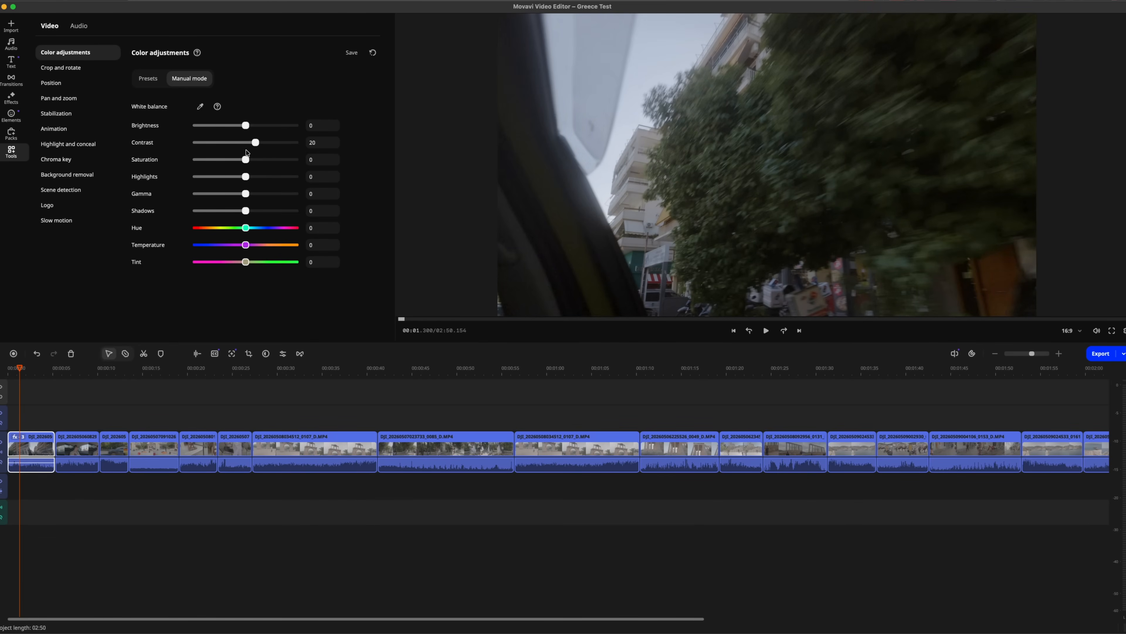
click(10, 408)
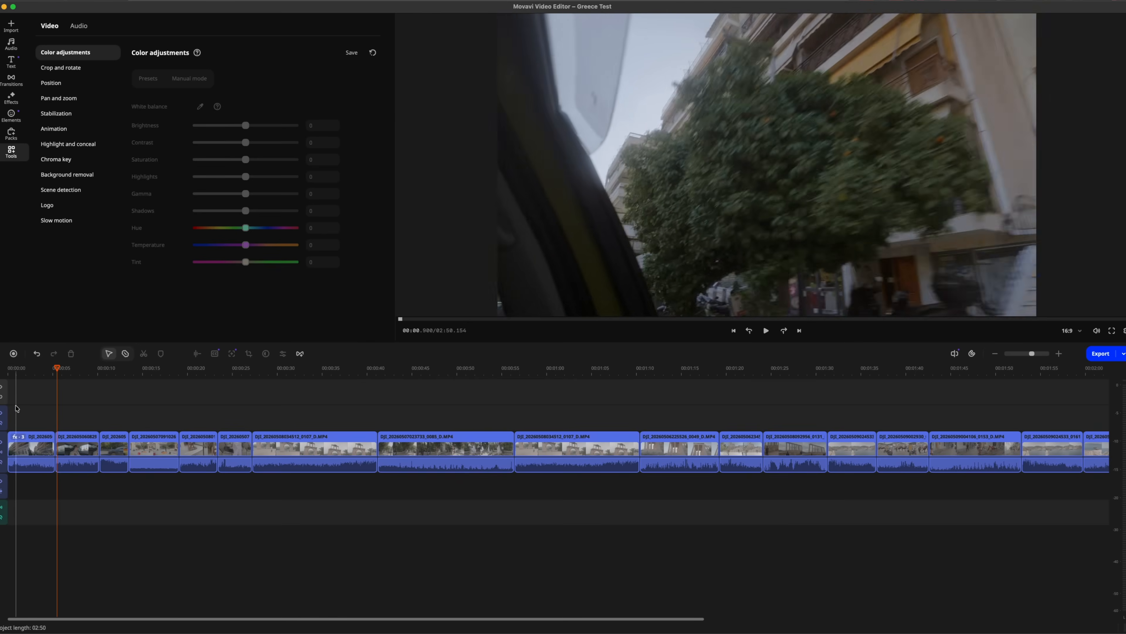
Show the effects applied to the first clip and copy them all
click(28, 453)
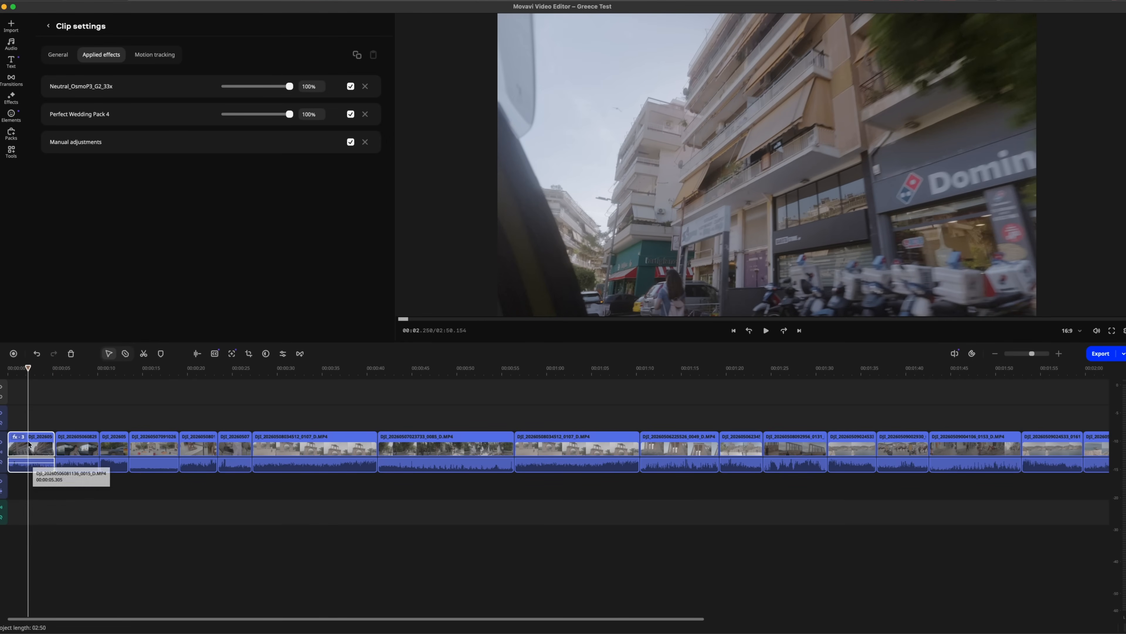
click(28, 441)
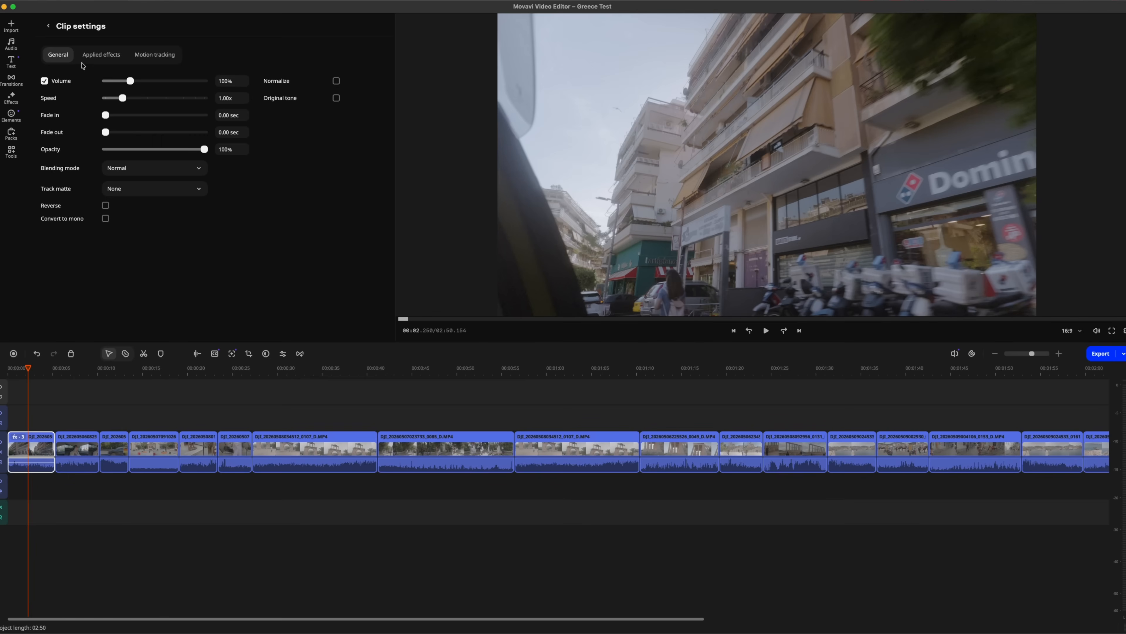
click(100, 55)
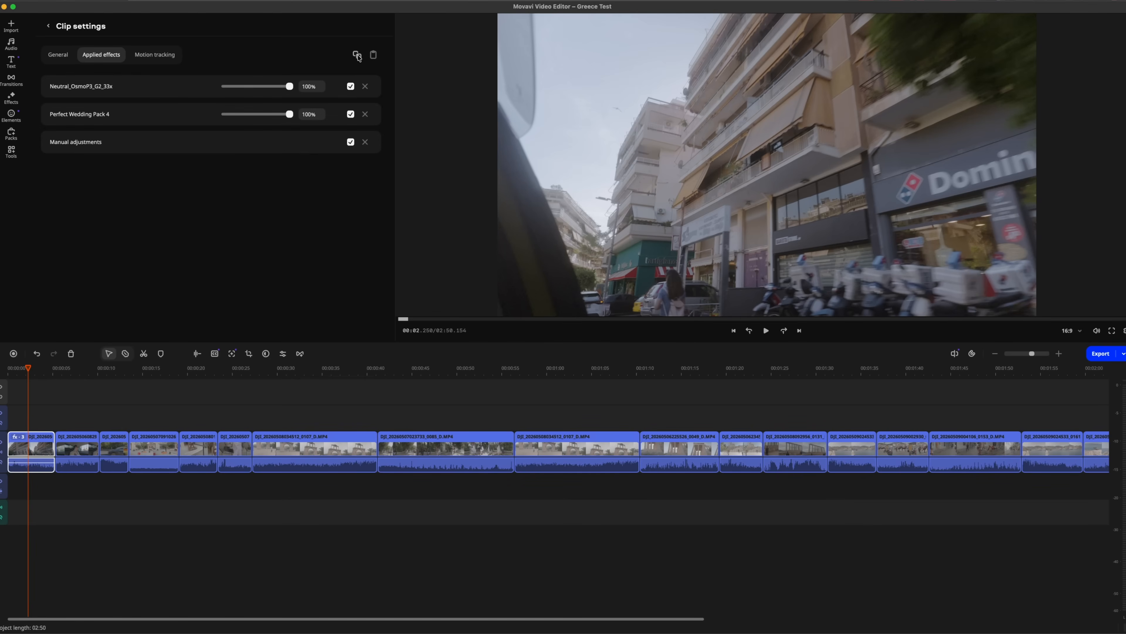
click(358, 58)
Paste the copied effects onto all the other clips in the timeline
drag(71, 419, 1078, 482)
scroll(929, 487, left, 12)
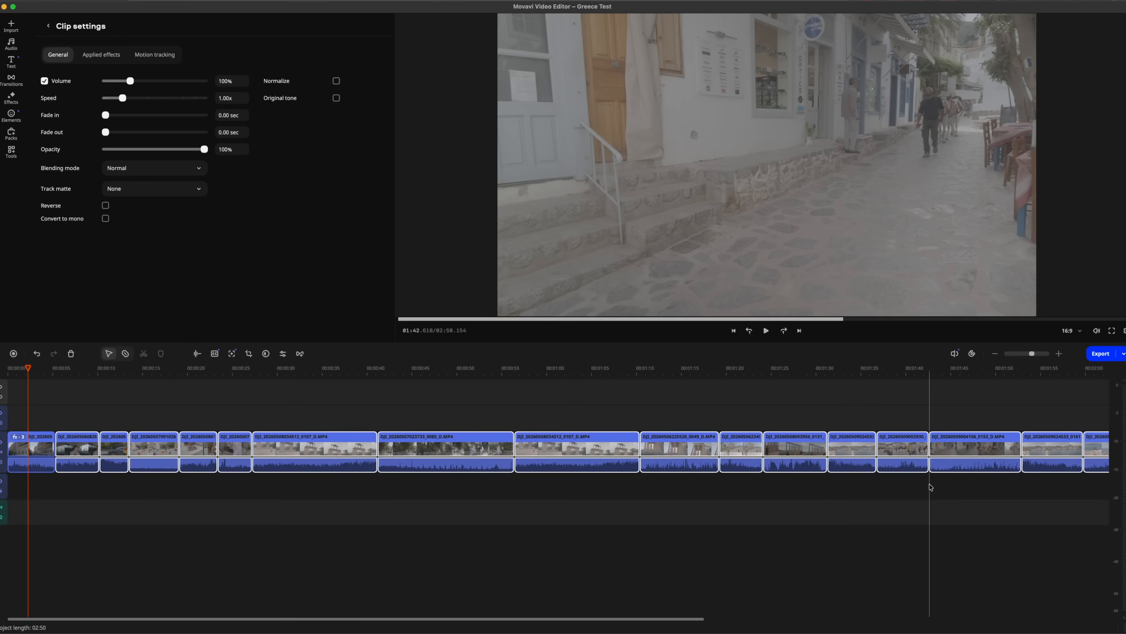
right_click(72, 444)
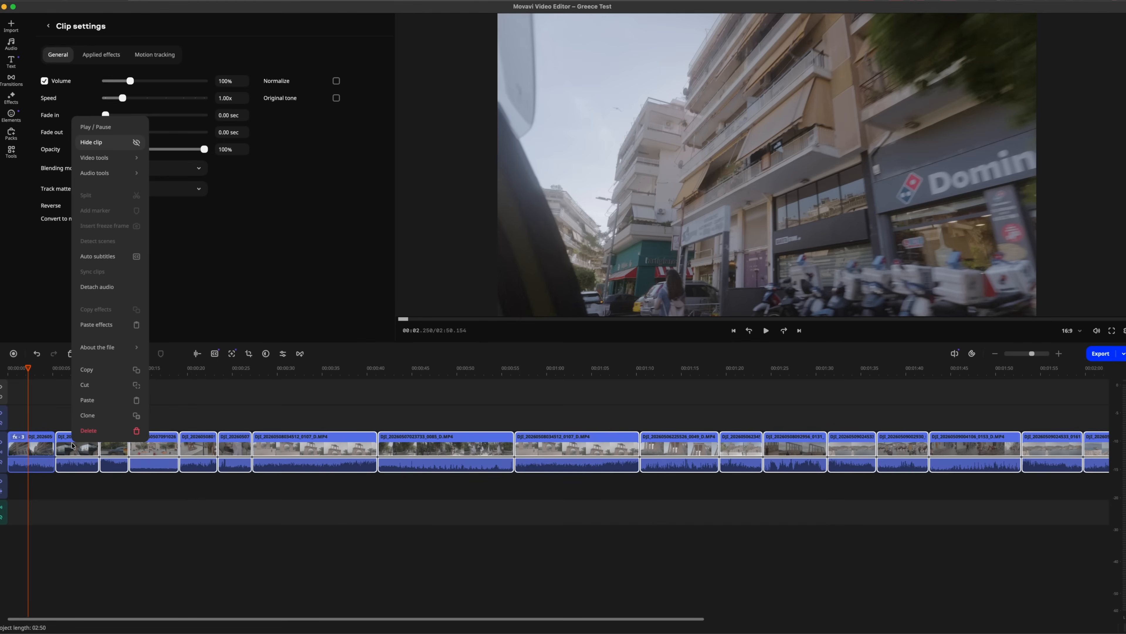
click(96, 324)
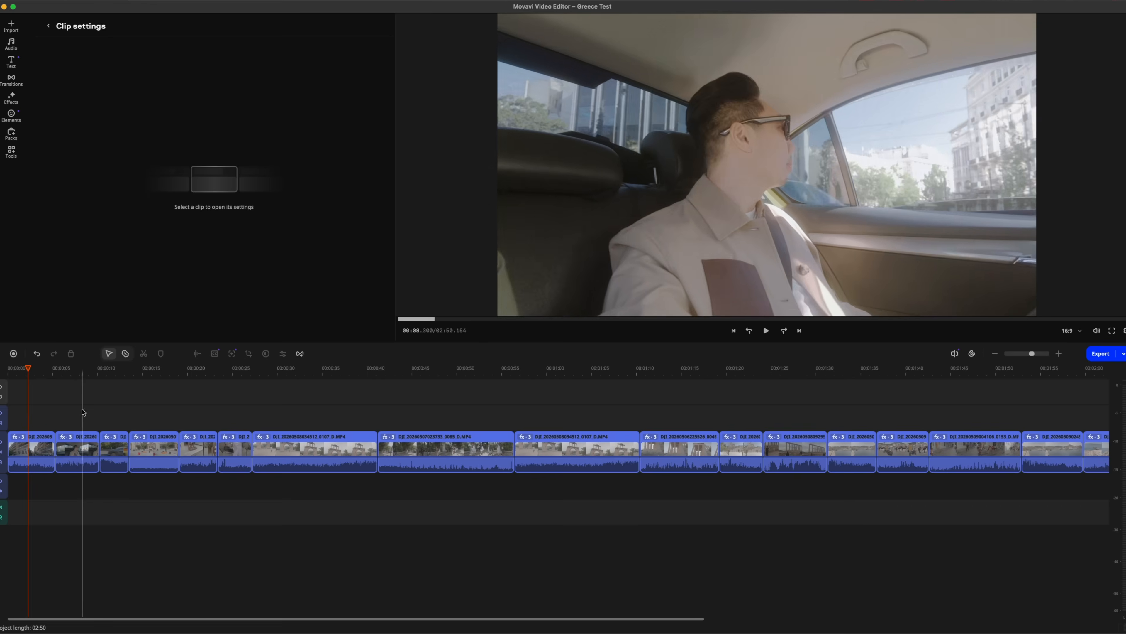
Set the street violinist clip's brightness to -28 and contrast to 36, and lower its highlights slightly
click(149, 439)
click(149, 439)
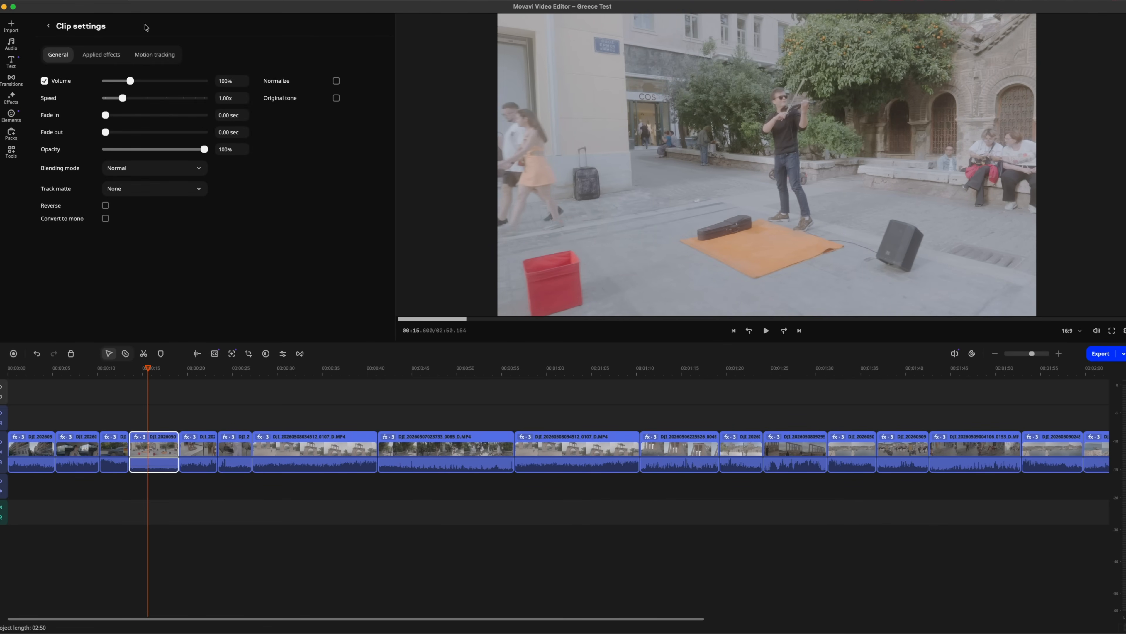
click(23, 152)
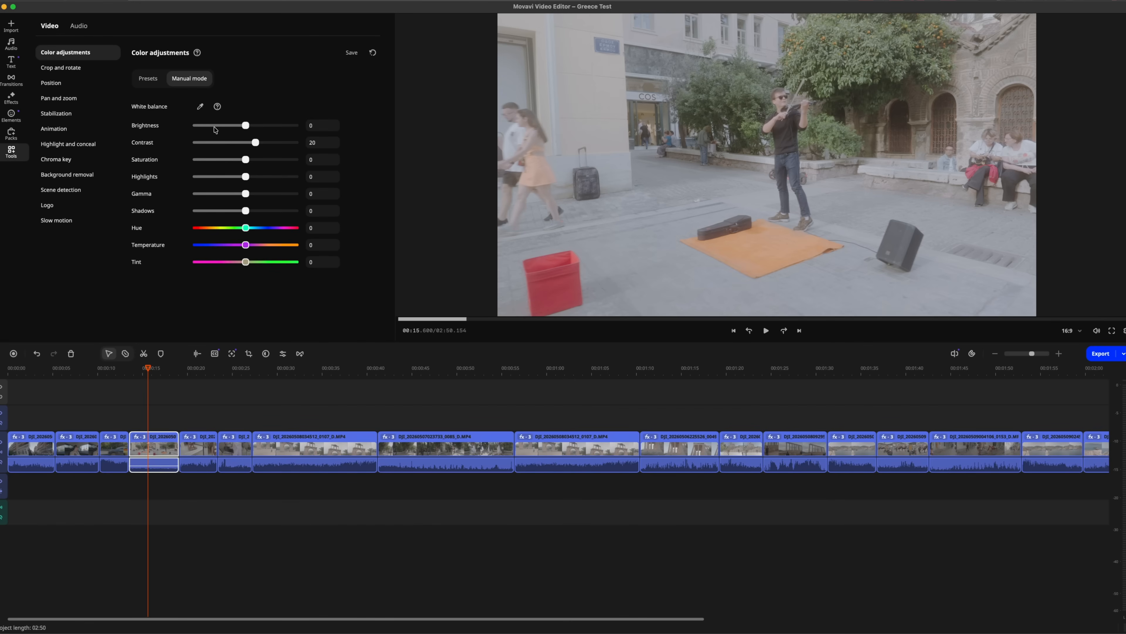
drag(245, 127, 234, 127)
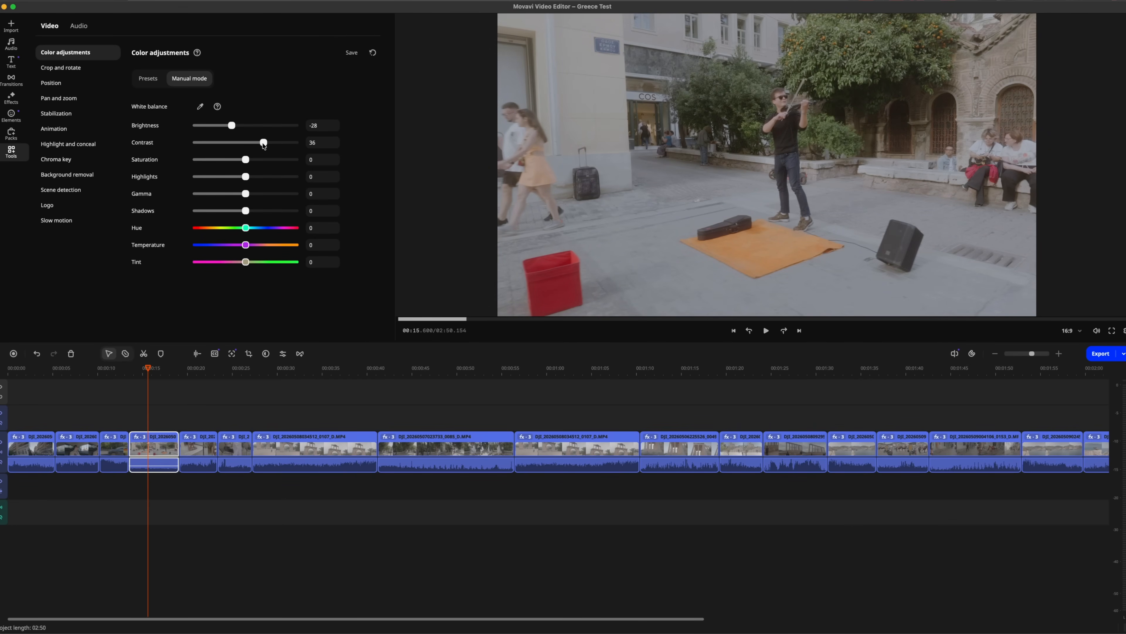
drag(244, 176, 234, 177)
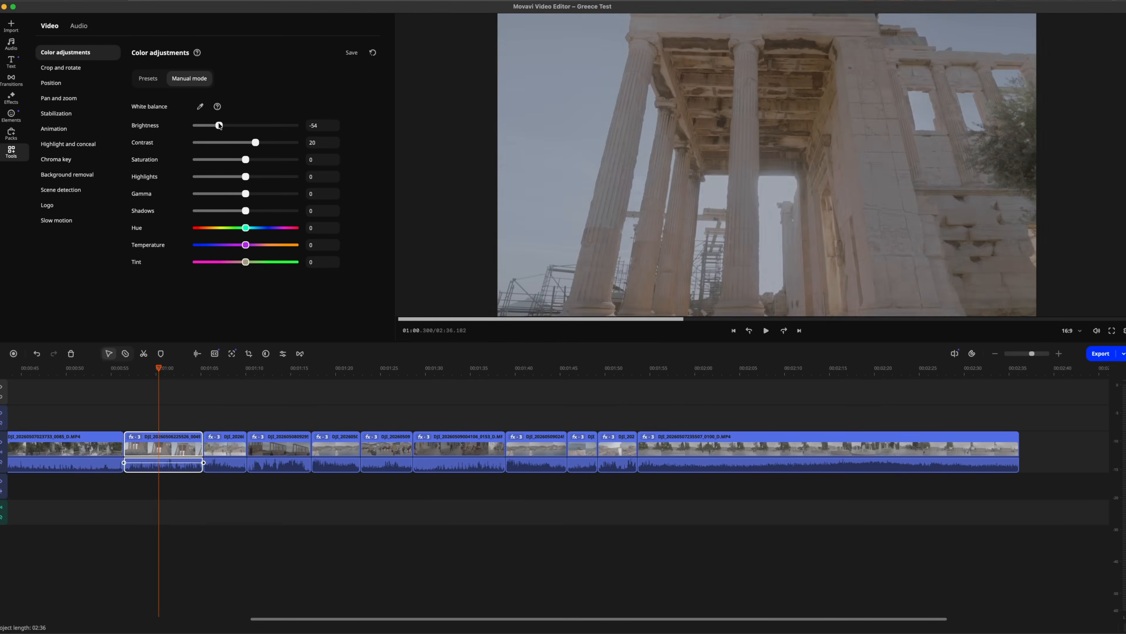
Set the ancient ruins clip's brightness to -45 and contrast to 55, and adjust brightness and contrast on a following clip
click(226, 370)
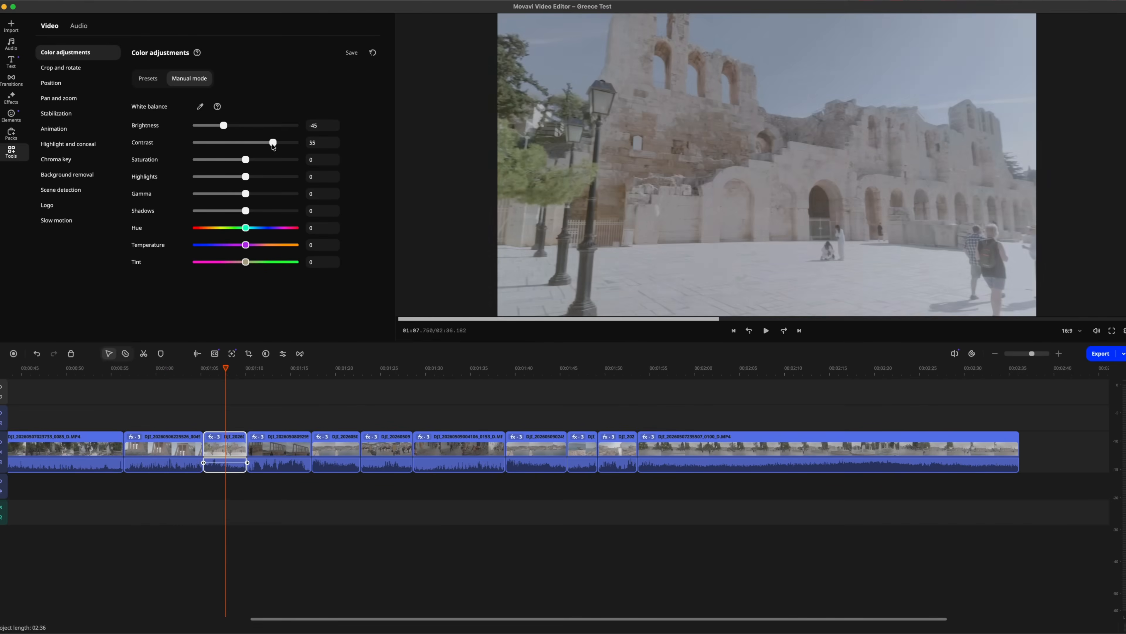
click(335, 445)
drag(246, 142, 289, 143)
mouse_move(246, 125)
mouse_down()
mouse_move(233, 125)
mouse_move(255, 142)
mouse_up()
Remove the clip that follows the 0153 clip from the timeline and close the gap
click(387, 444)
click(460, 445)
drag(723, 448, 661, 451)
Adjust the brightness and contrast of the two short clips before the long final clip
click(507, 447)
drag(256, 143, 289, 143)
drag(246, 125, 295, 143)
click(557, 447)
drag(246, 125, 221, 126)
click(591, 448)
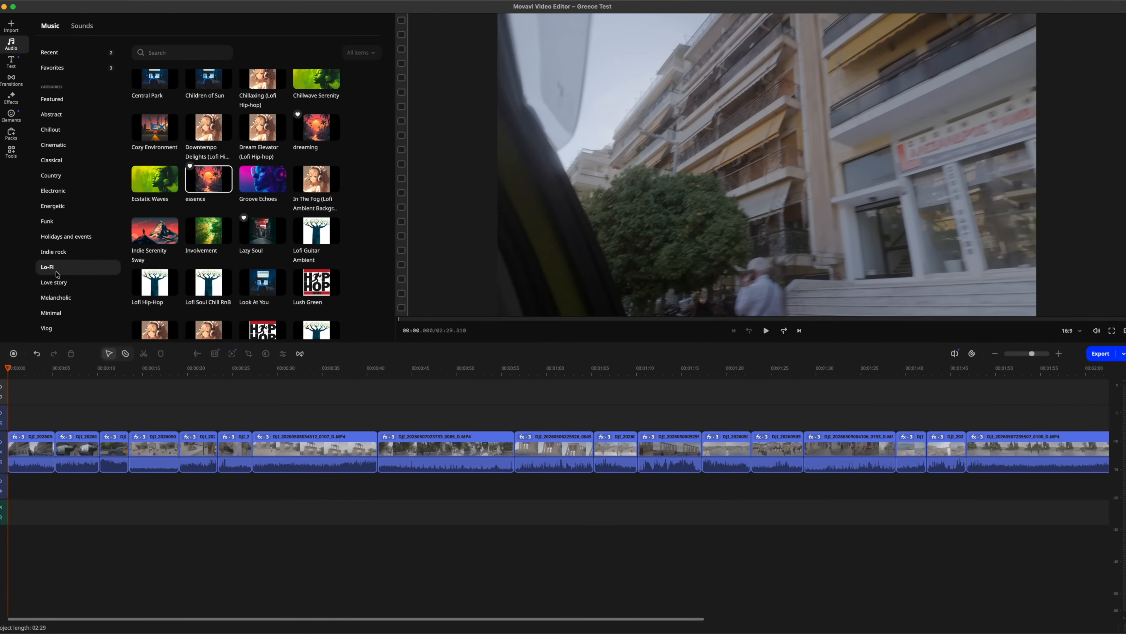
Browse music from Chillout to Country and Lo-Fi, preview the Lo-Fi track "essence" and add it to the audio track at the project start
click(56, 130)
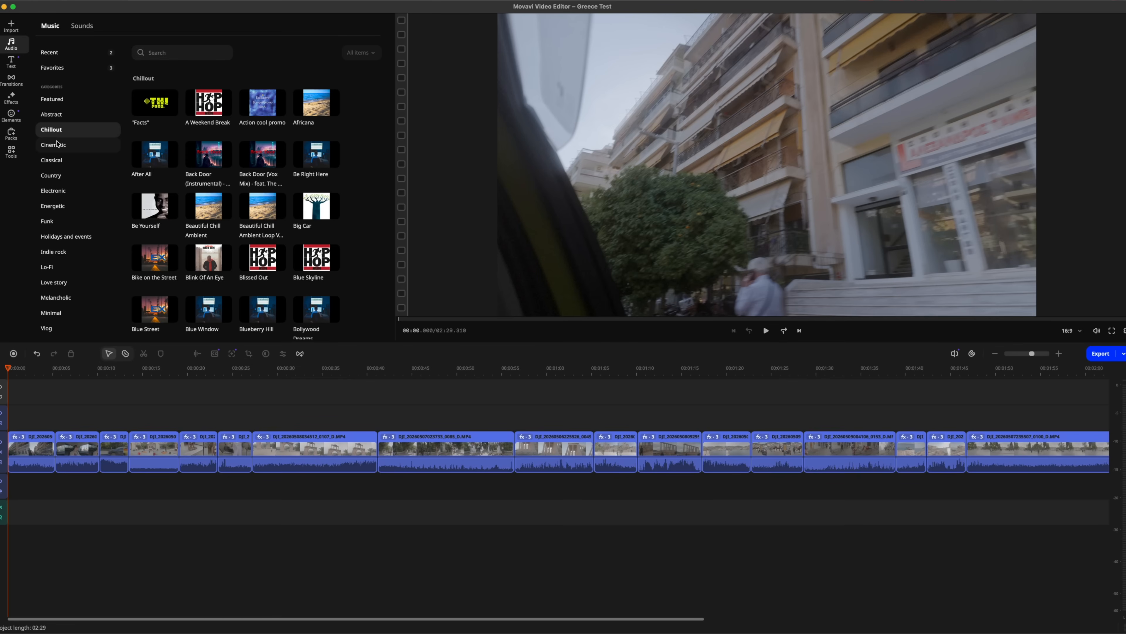
click(56, 144)
click(52, 160)
click(50, 175)
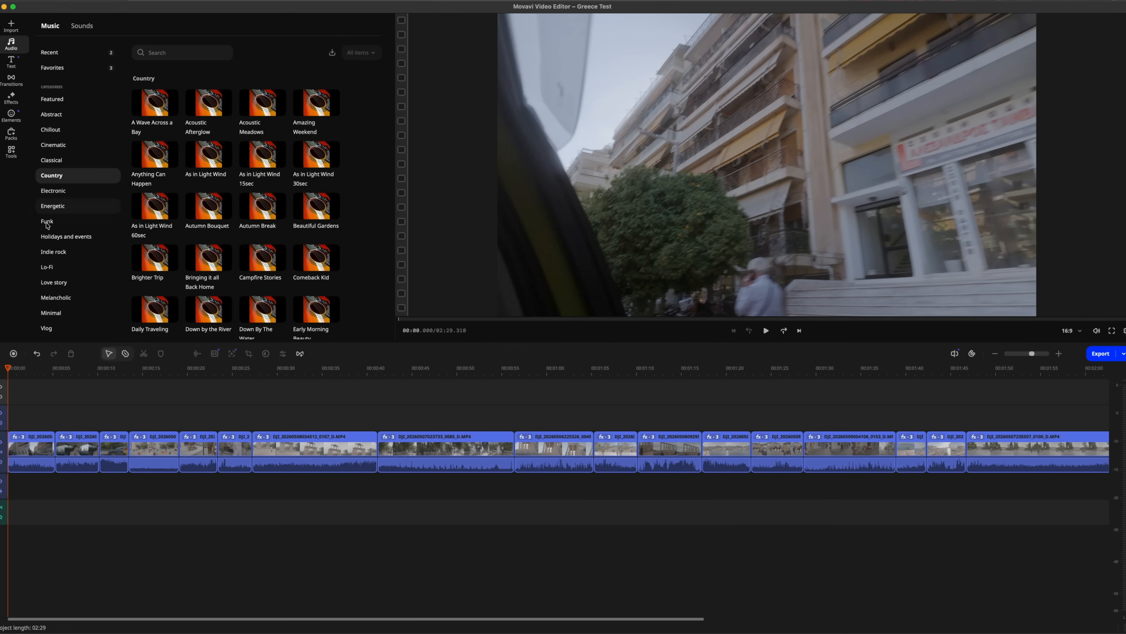
click(46, 268)
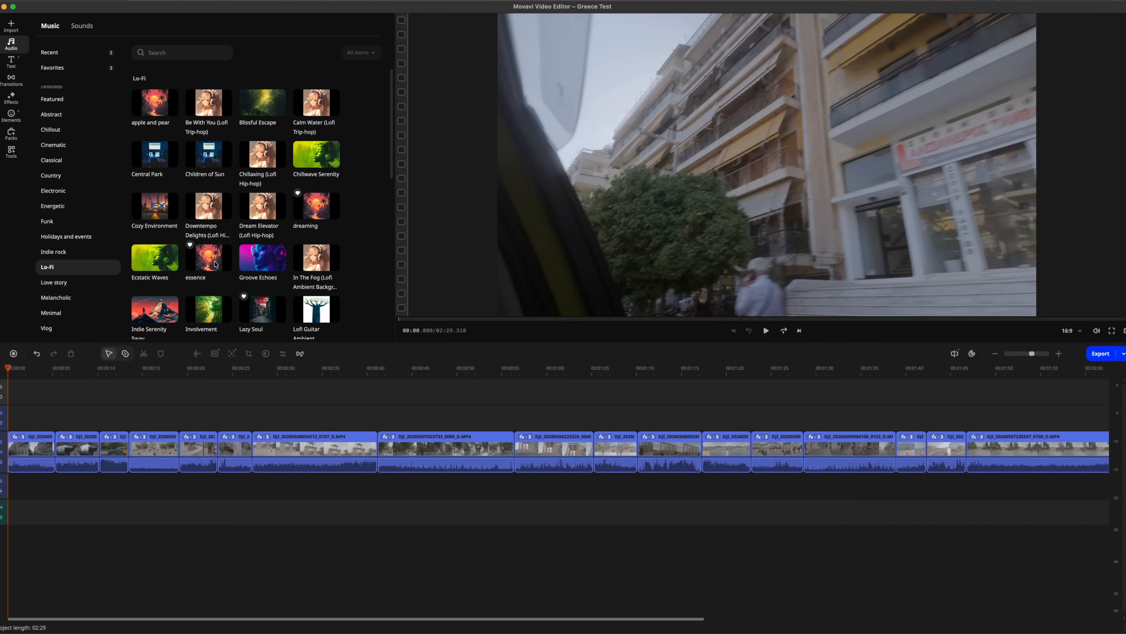
click(205, 262)
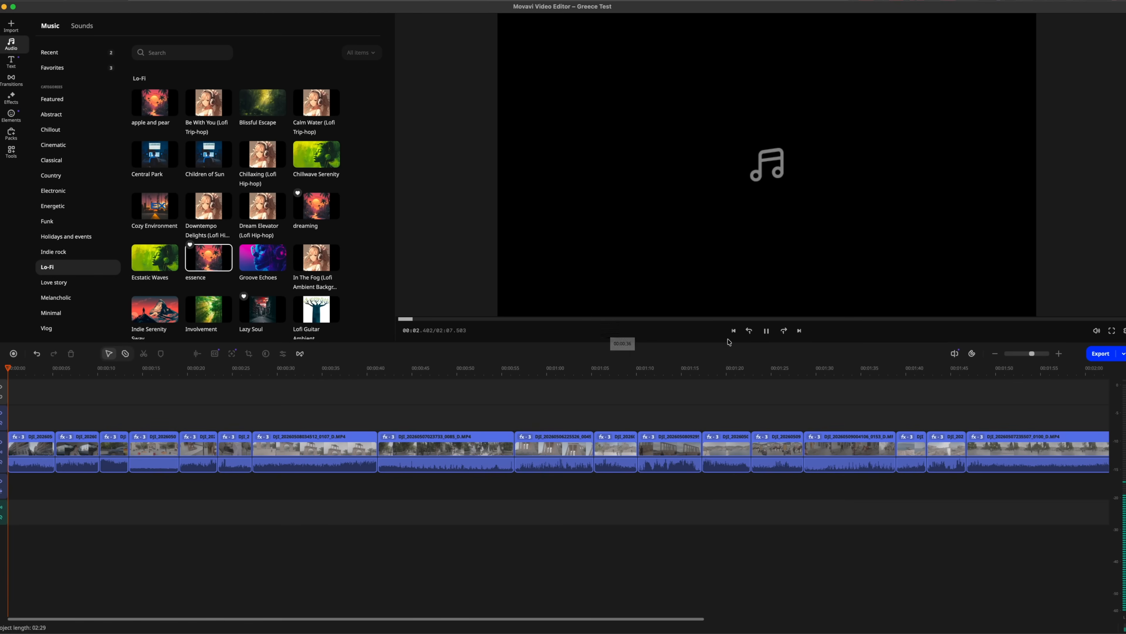
click(766, 331)
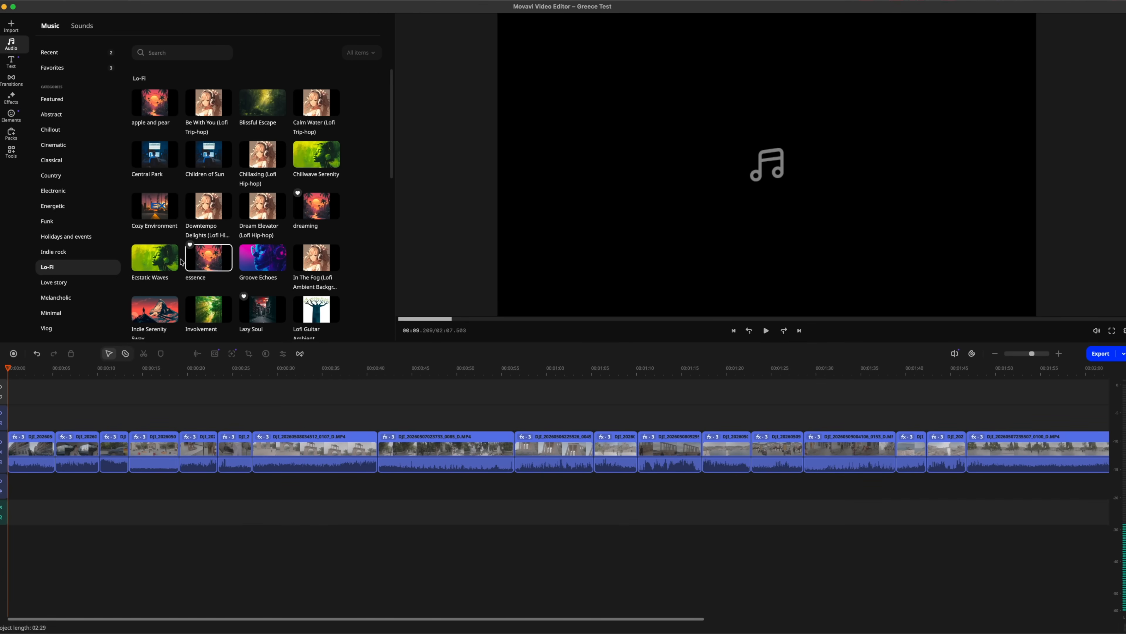
drag(206, 260, 9, 514)
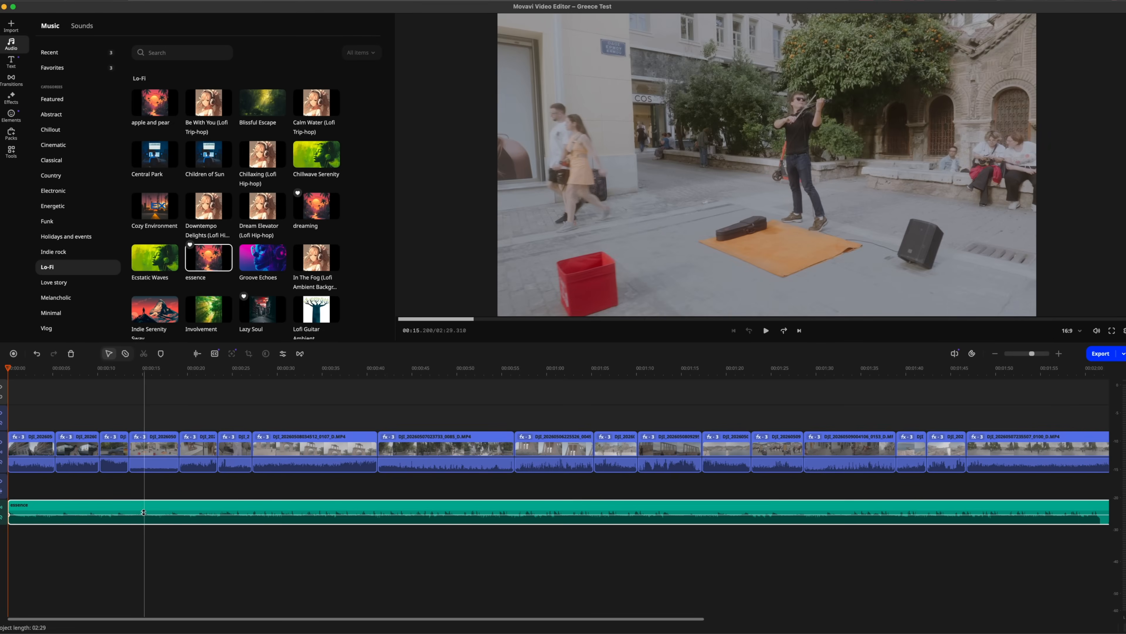
Run beat detection on the "essence" music track to place beat markers along the timeline
click(76, 506)
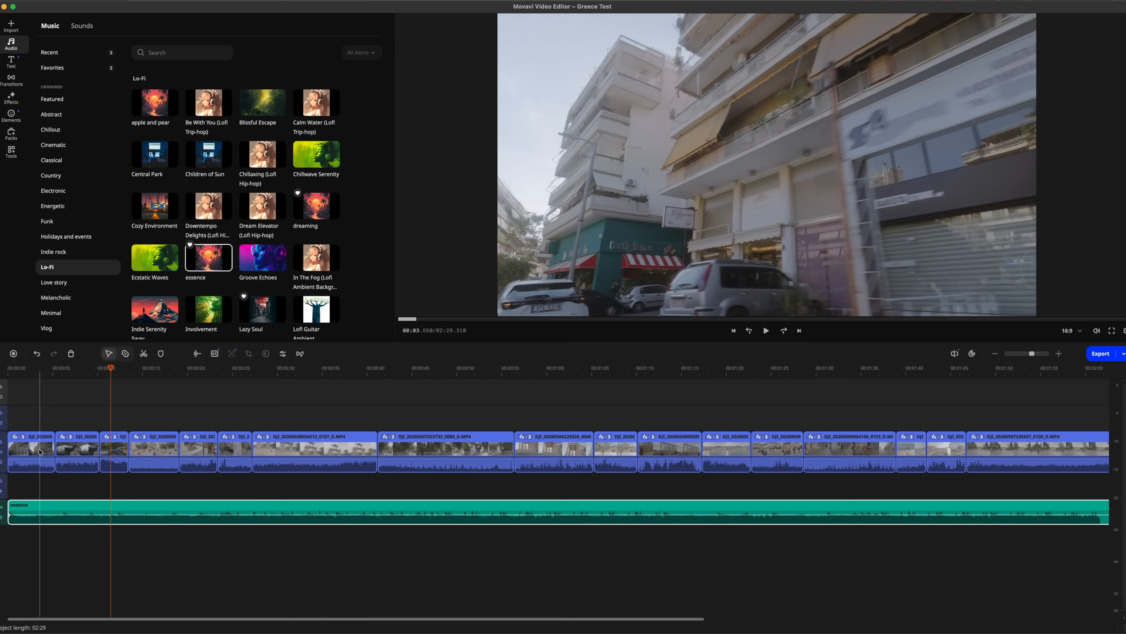
click(53, 490)
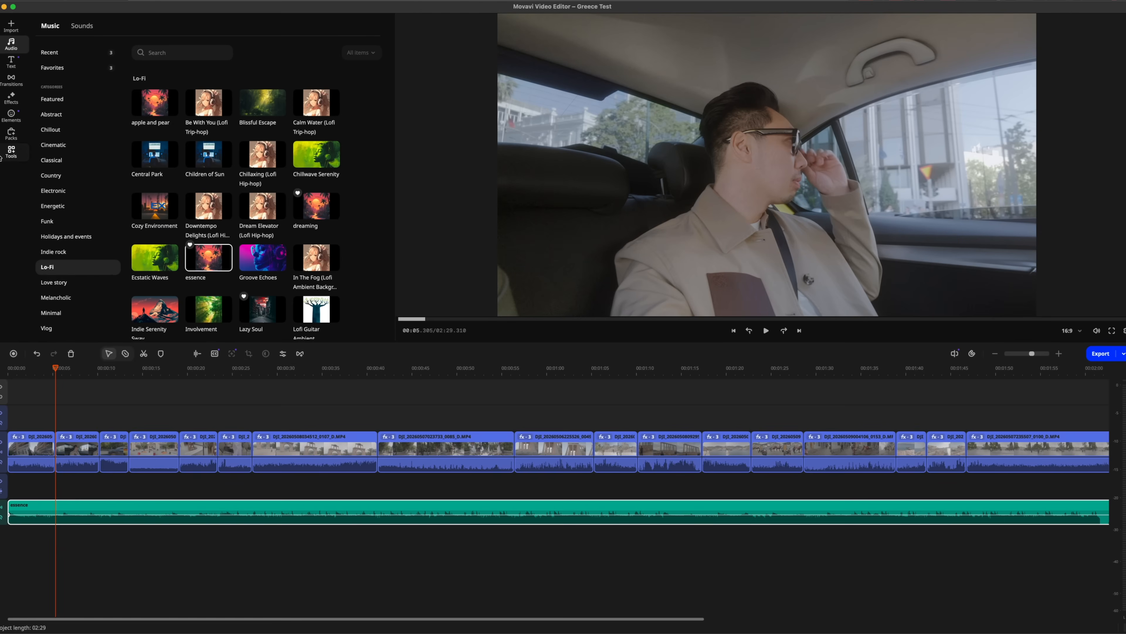
click(6, 155)
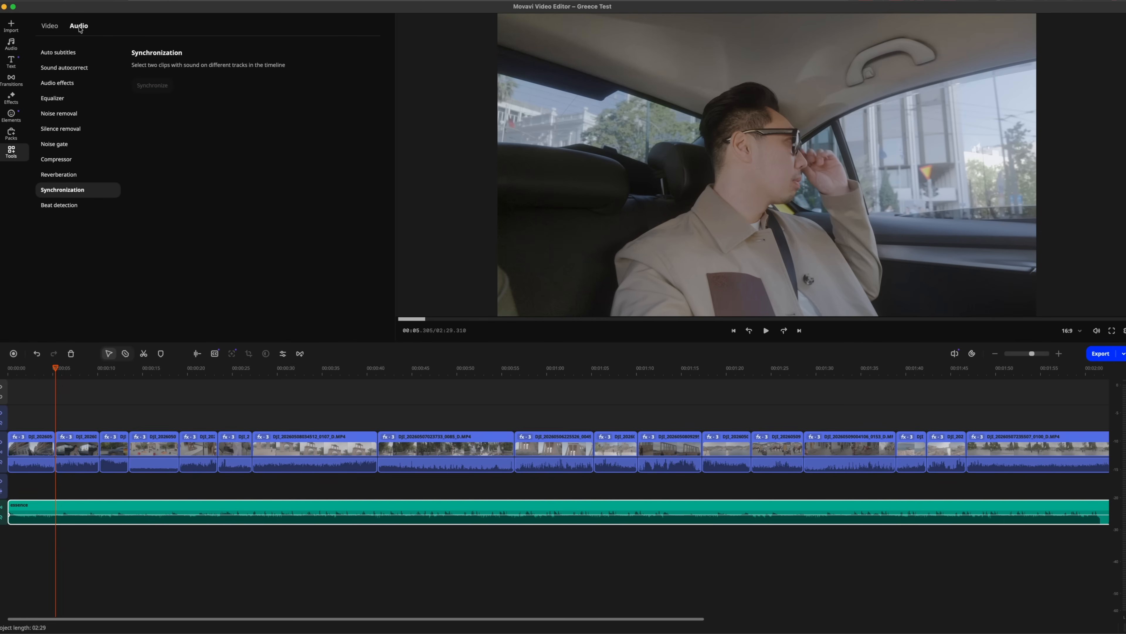
click(64, 205)
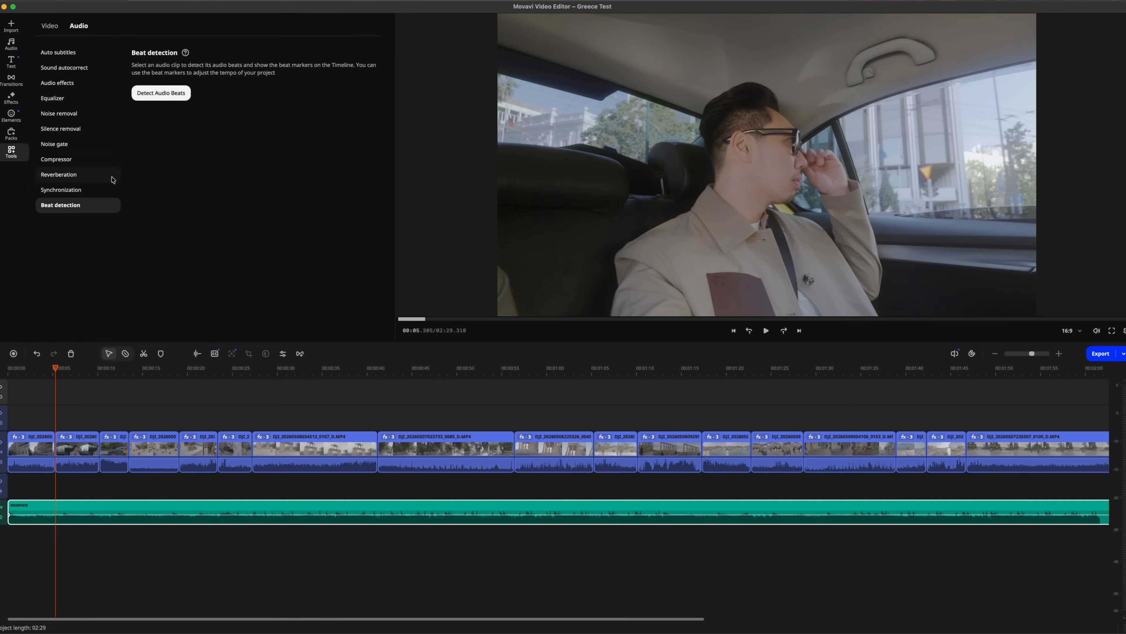
click(164, 100)
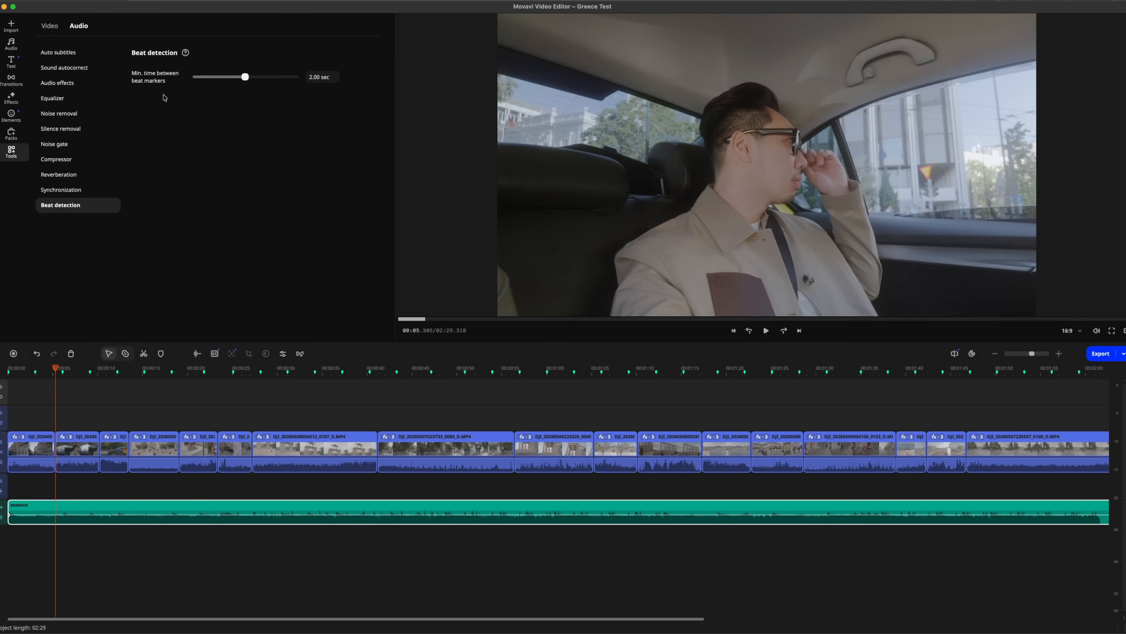
Shorten the opening run of clips so each cut falls on a beat marker without gaps, and play back the result
click(8, 374)
click(35, 373)
click(61, 373)
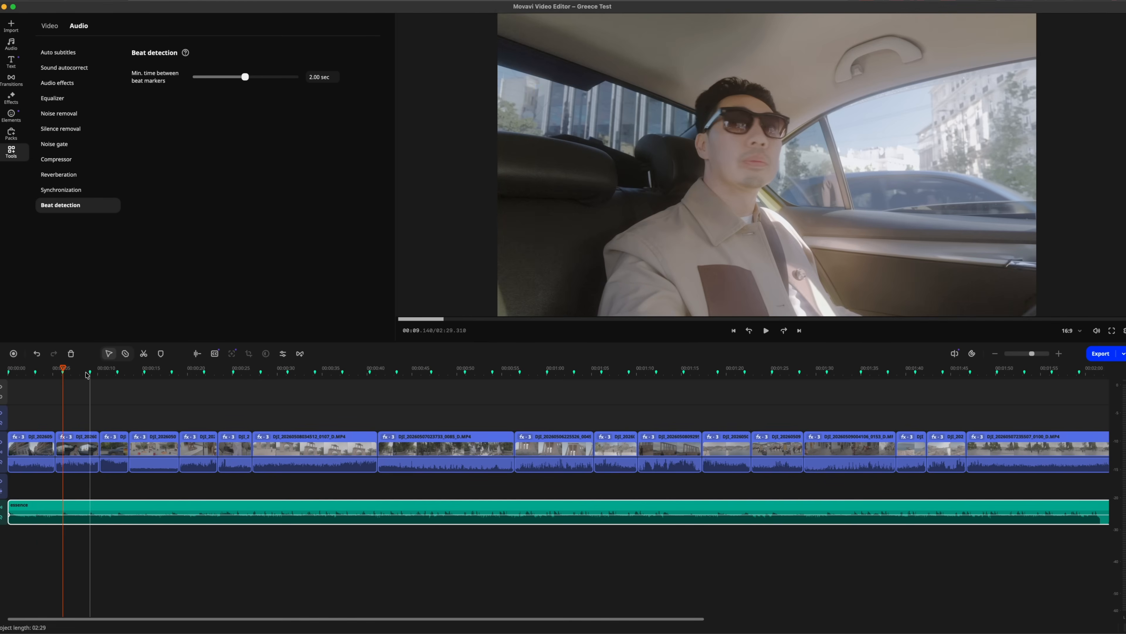
click(93, 374)
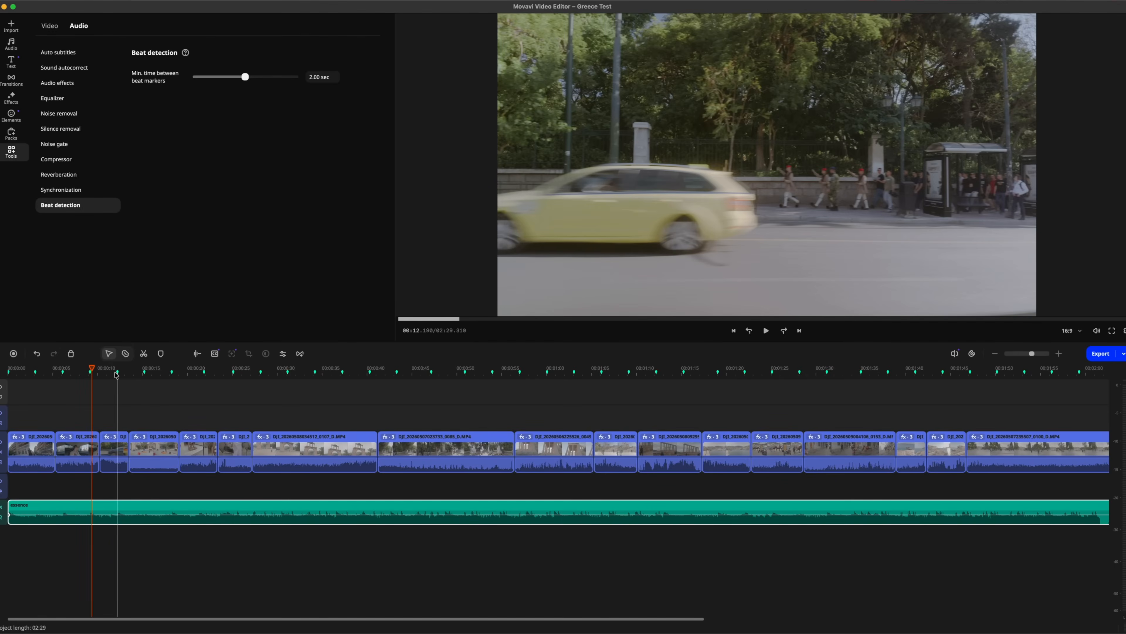
mouse_move(52, 442)
mouse_down()
mouse_move(35, 441)
mouse_move(142, 445)
mouse_move(110, 445)
mouse_up()
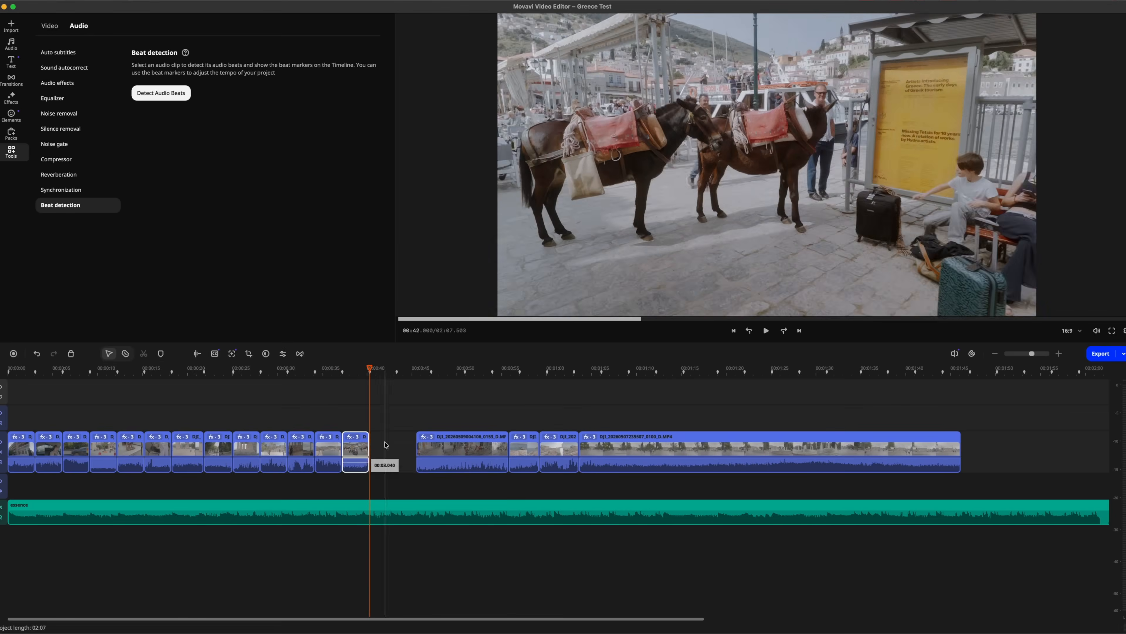
click(34, 371)
key(space)
key(space)
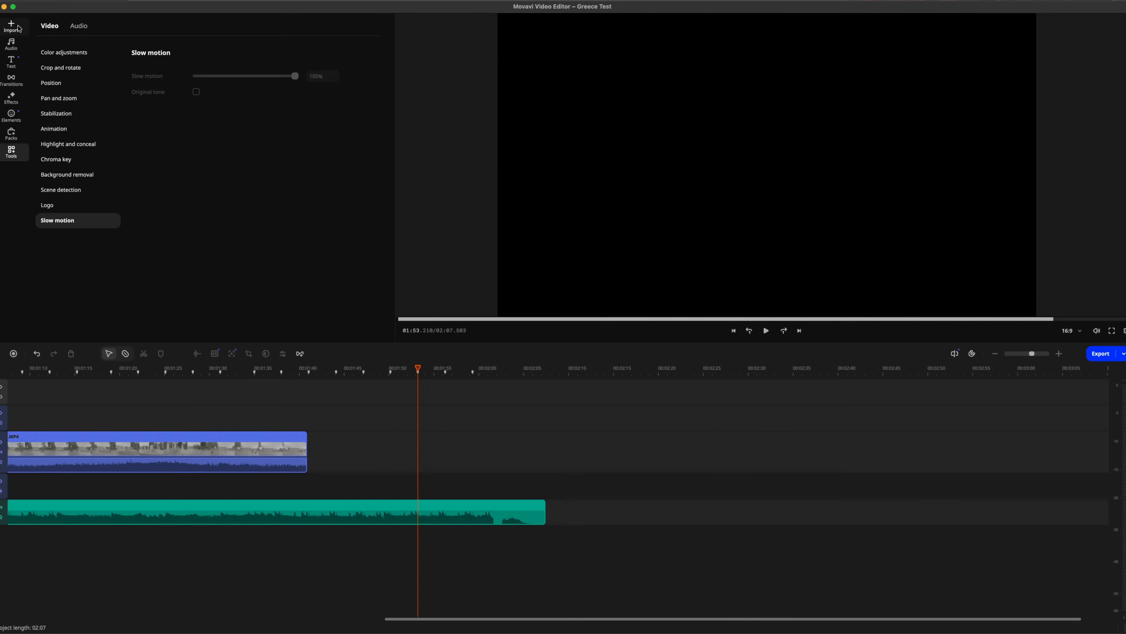
Find the 0035 talking clip filmed in the hotel lobby among the project files and place it on the timeline after the music ends
click(17, 26)
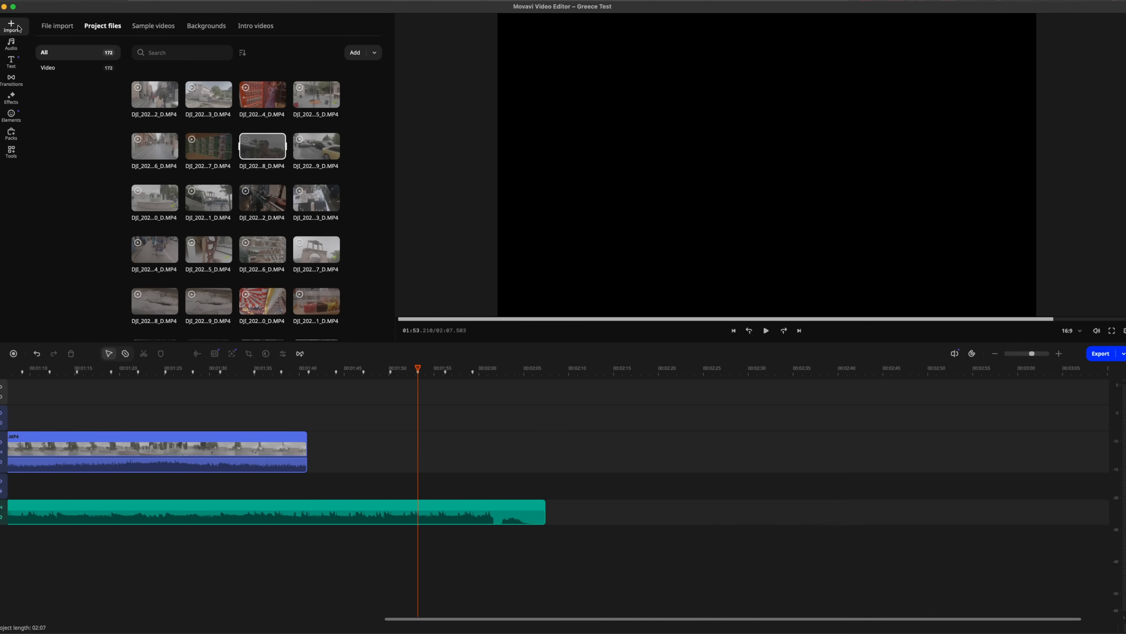
scroll(243, 147, up, 15)
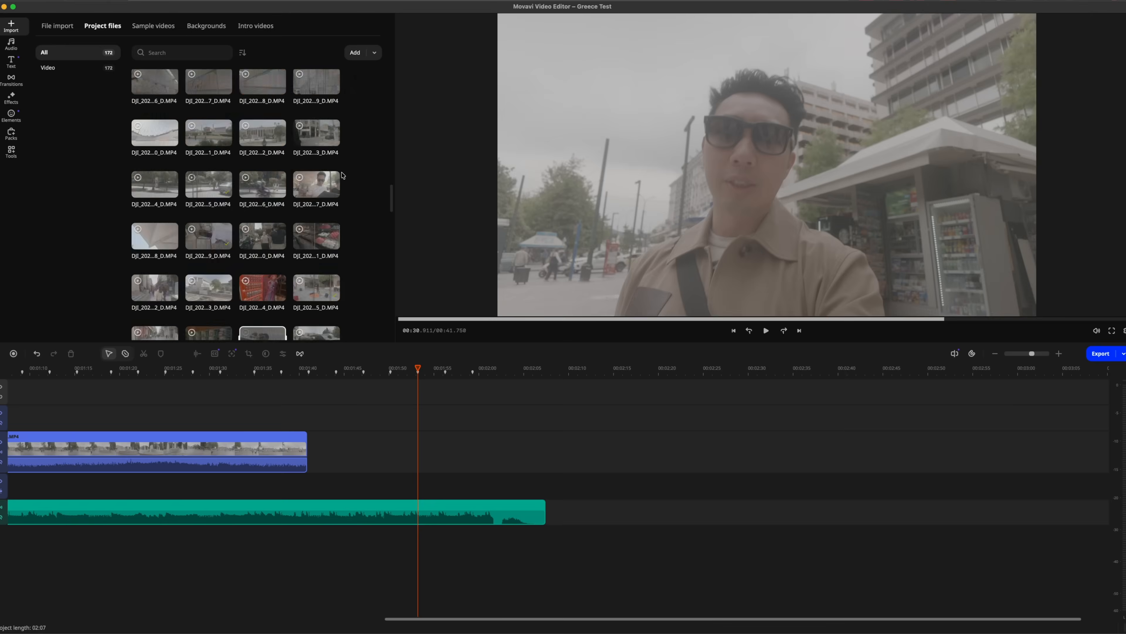
scroll(375, 133, down, 5)
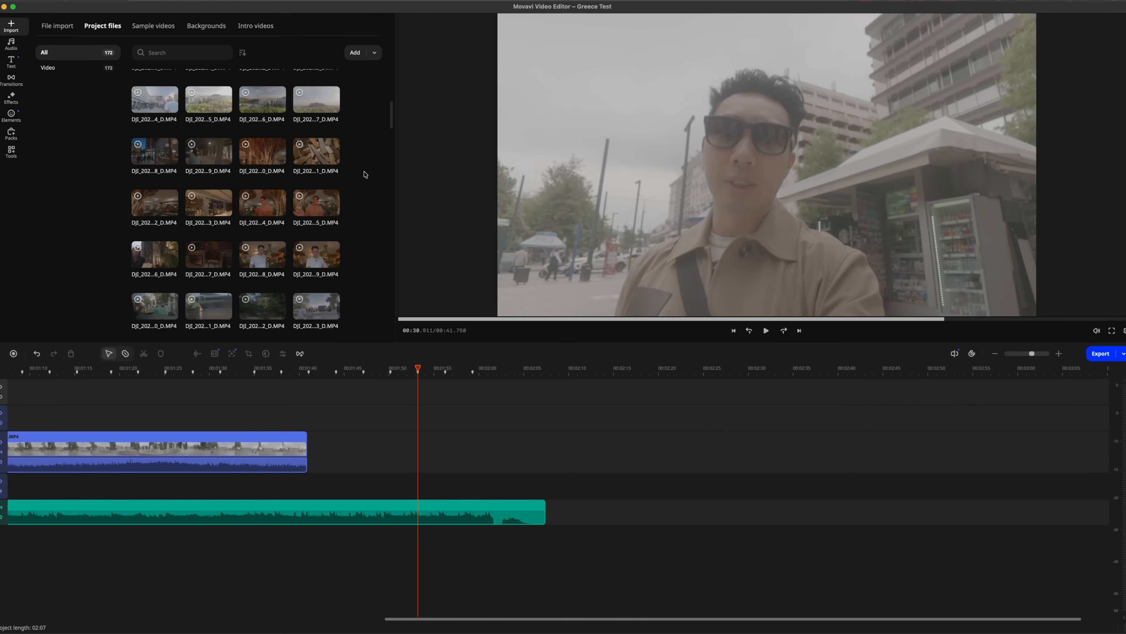
scroll(365, 174, down, 1)
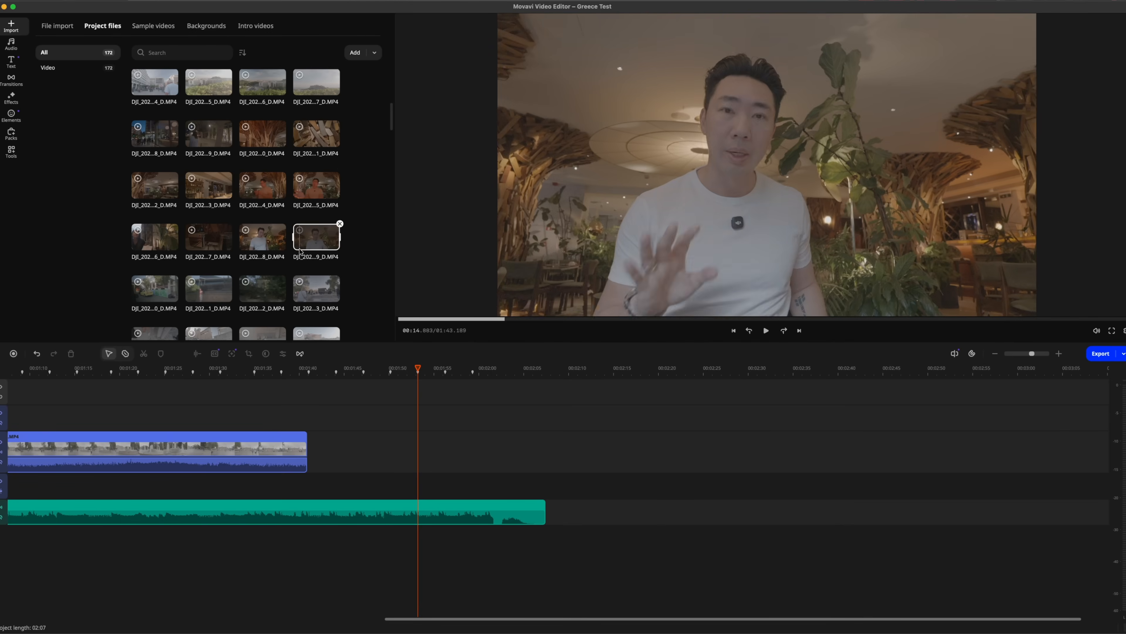
drag(306, 199, 554, 500)
scroll(507, 490, right, 8)
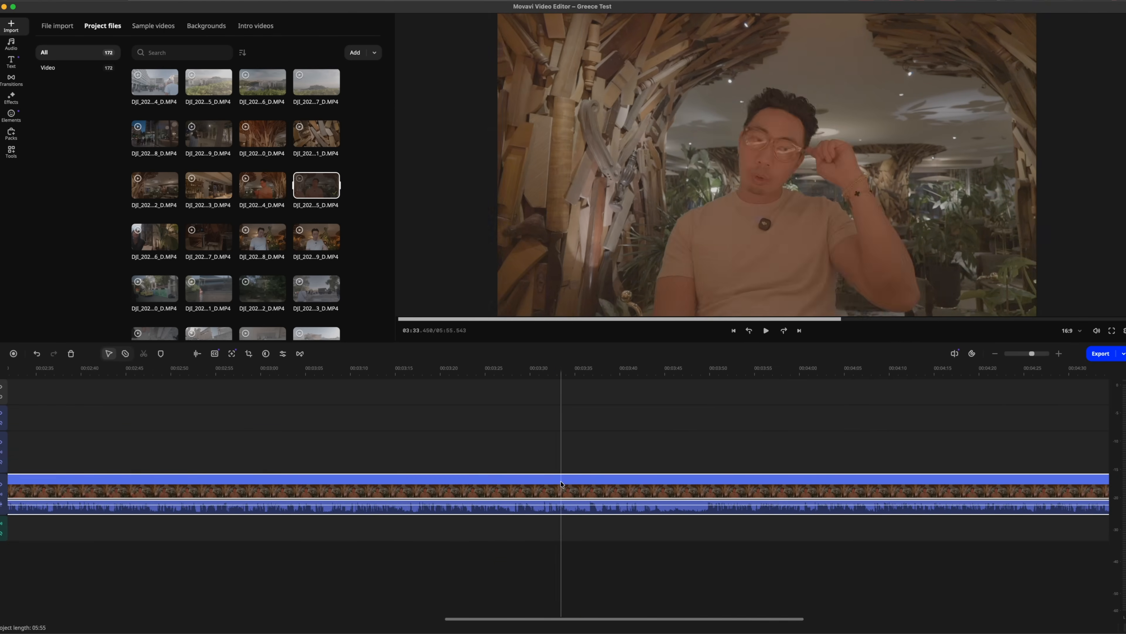
scroll(514, 479, left, 9)
scroll(354, 475, right, 7)
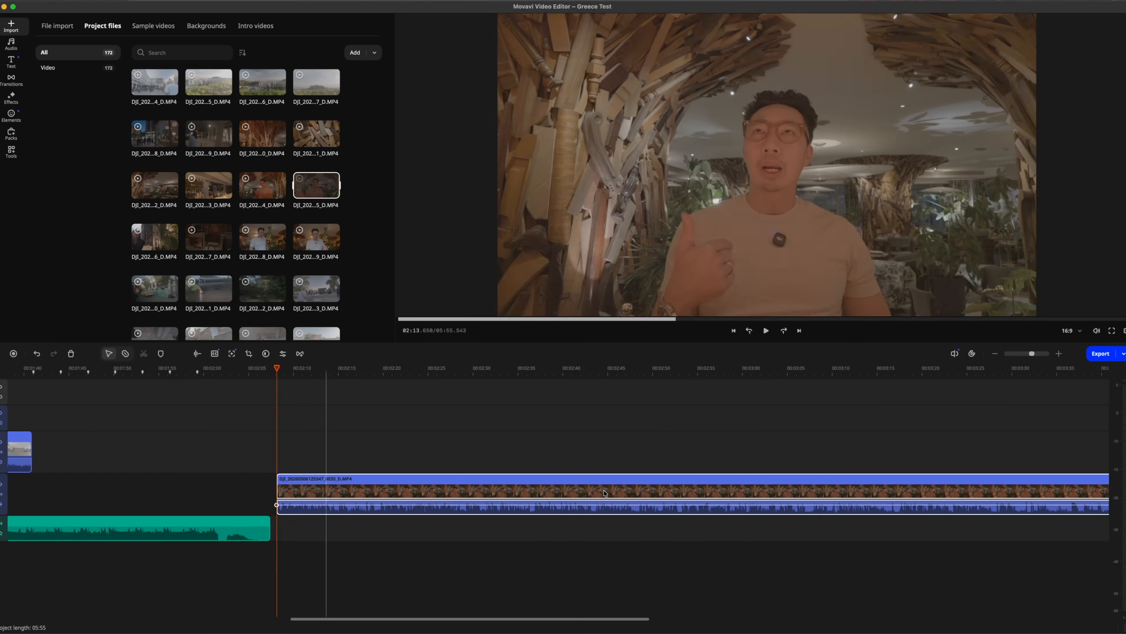
Remove the silent pauses from the 0035 talking clip with automatic silence removal
click(411, 486)
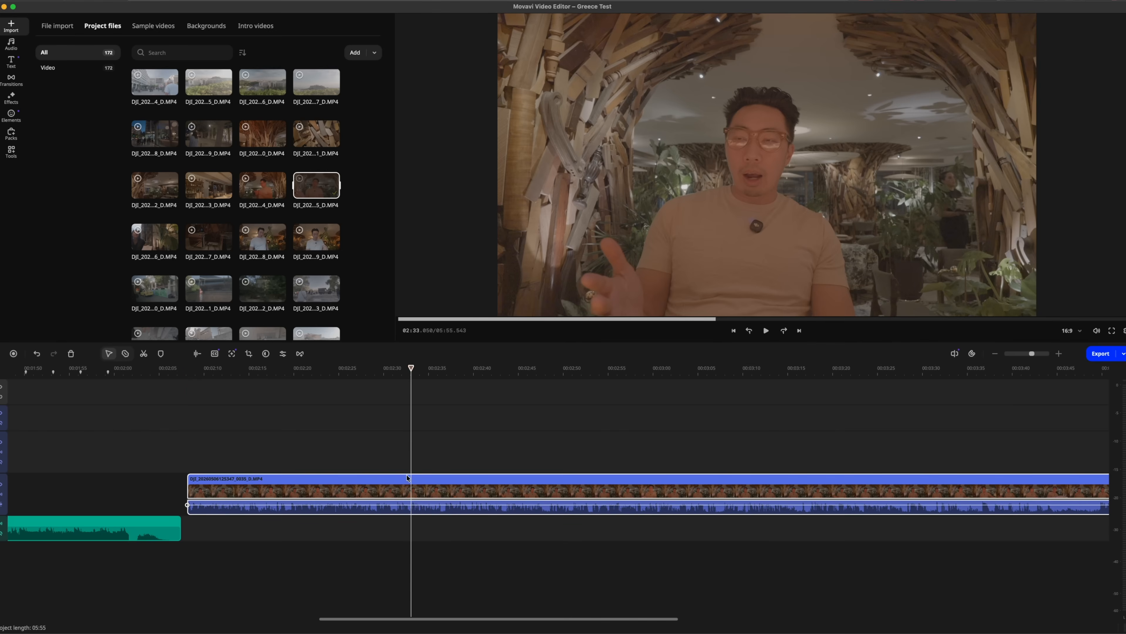
click(245, 491)
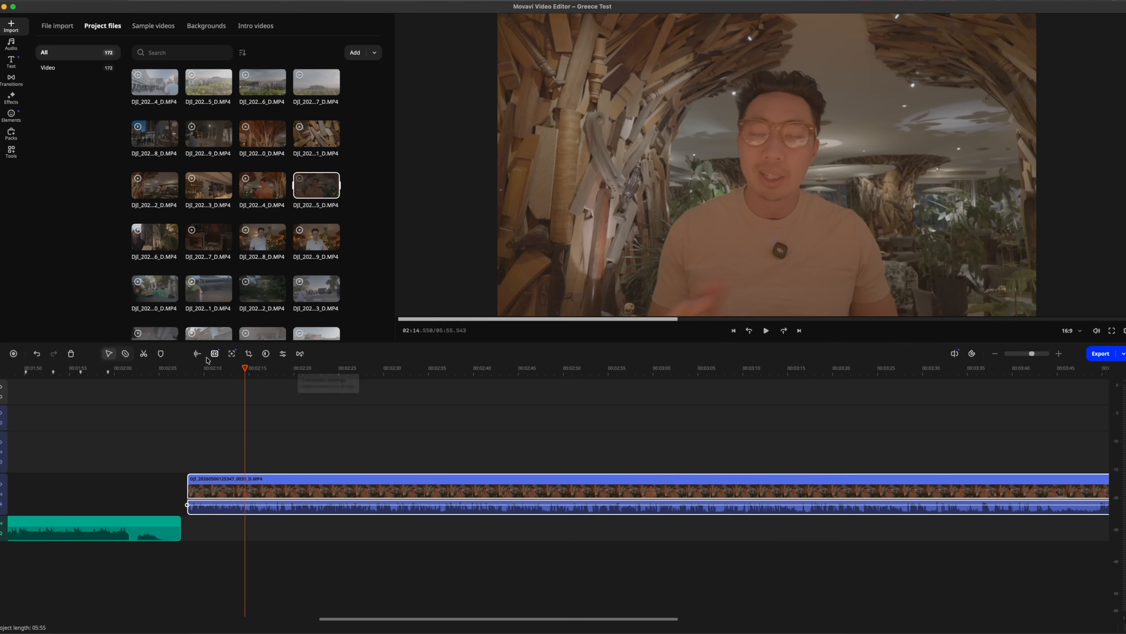
click(223, 486)
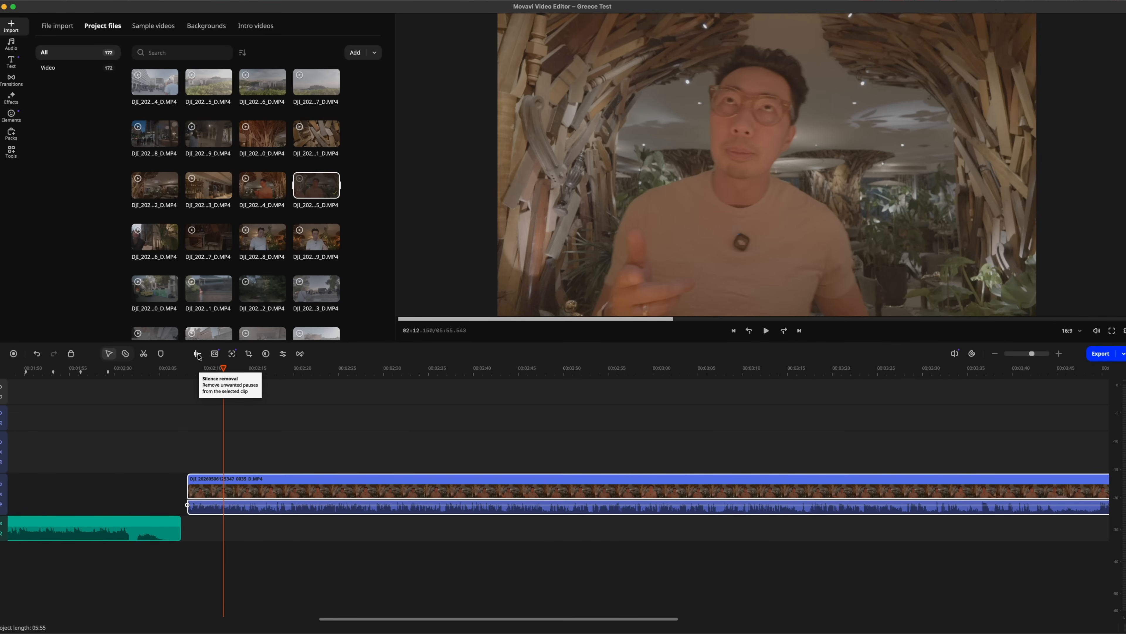
click(198, 354)
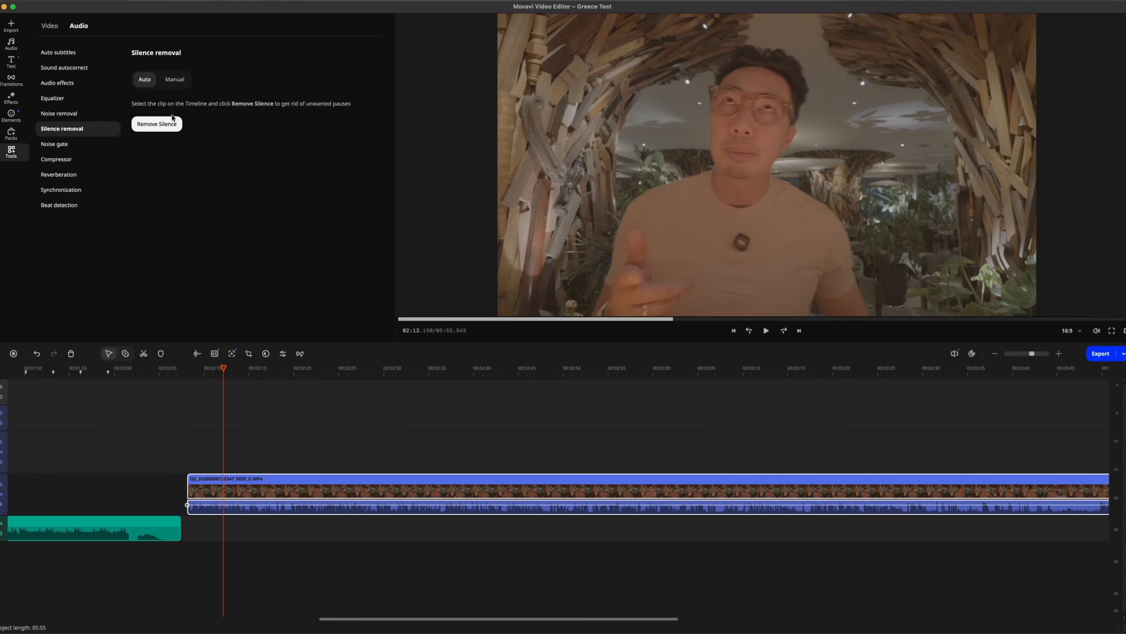
click(169, 127)
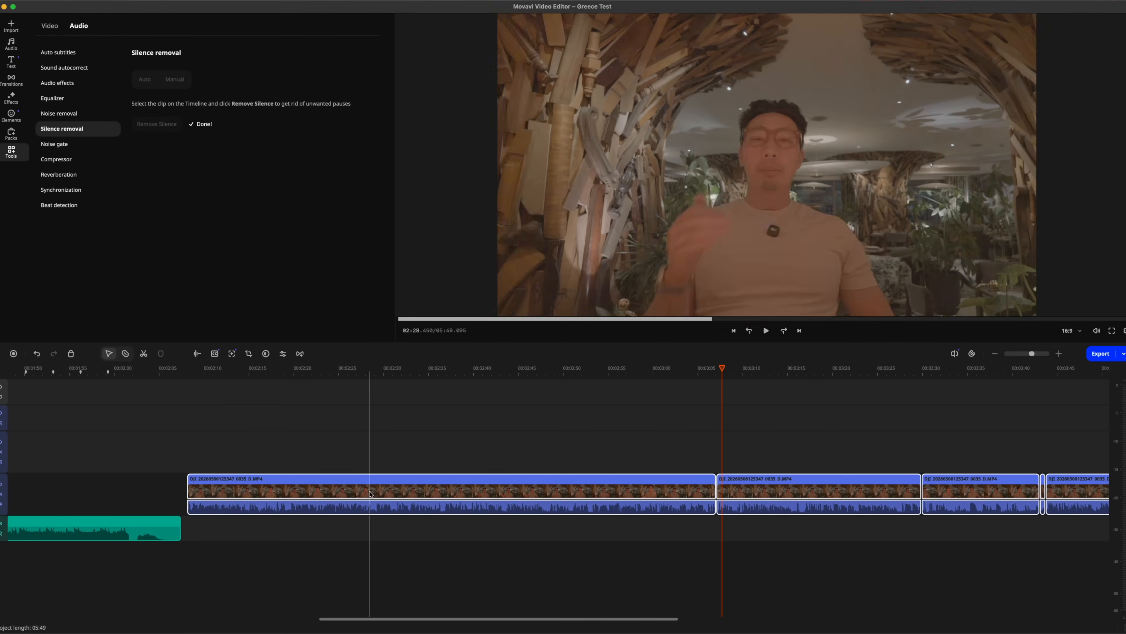
Examine along the timeline where silence removal cut the talking clip into segments
scroll(346, 488, right, 10)
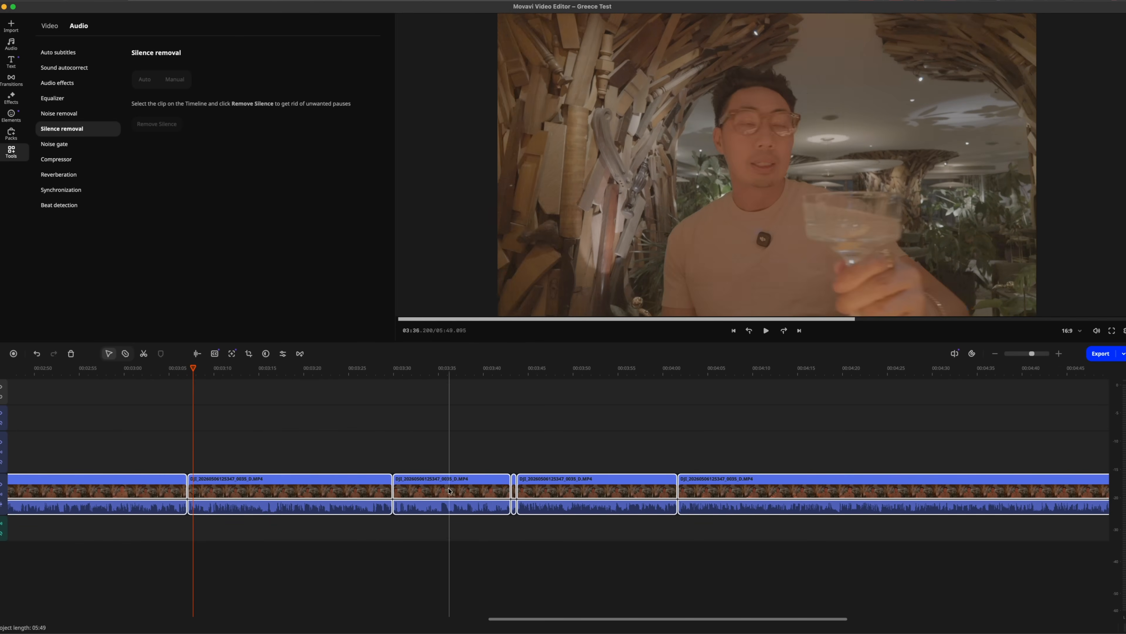
scroll(592, 492, right, 14)
scroll(665, 488, left, 15)
scroll(678, 487, left, 15)
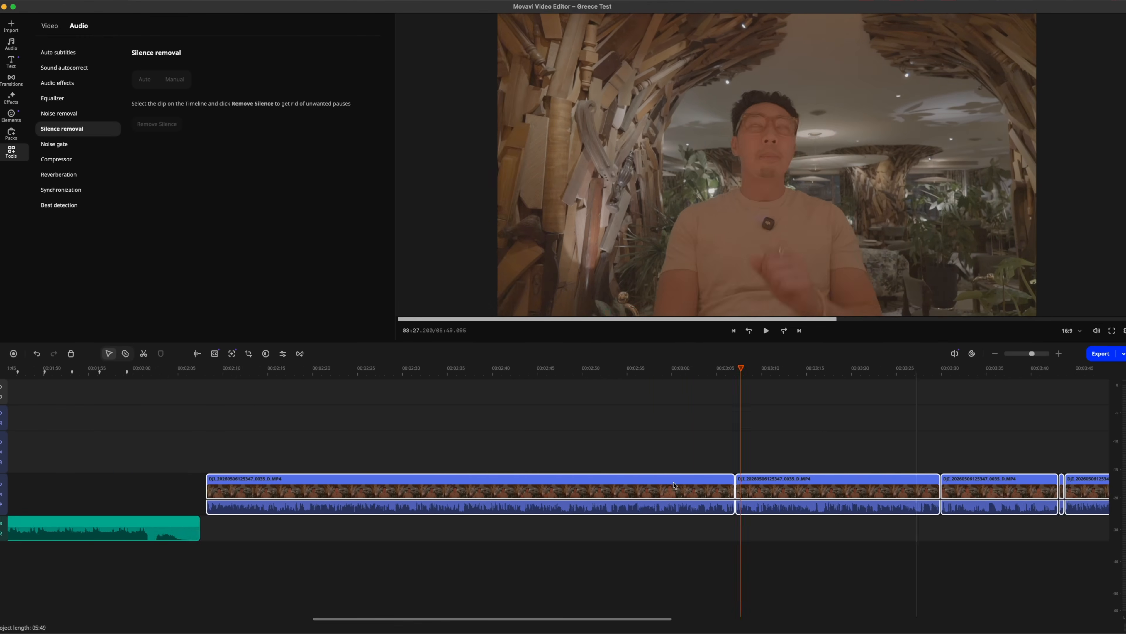
scroll(670, 484, right, 6)
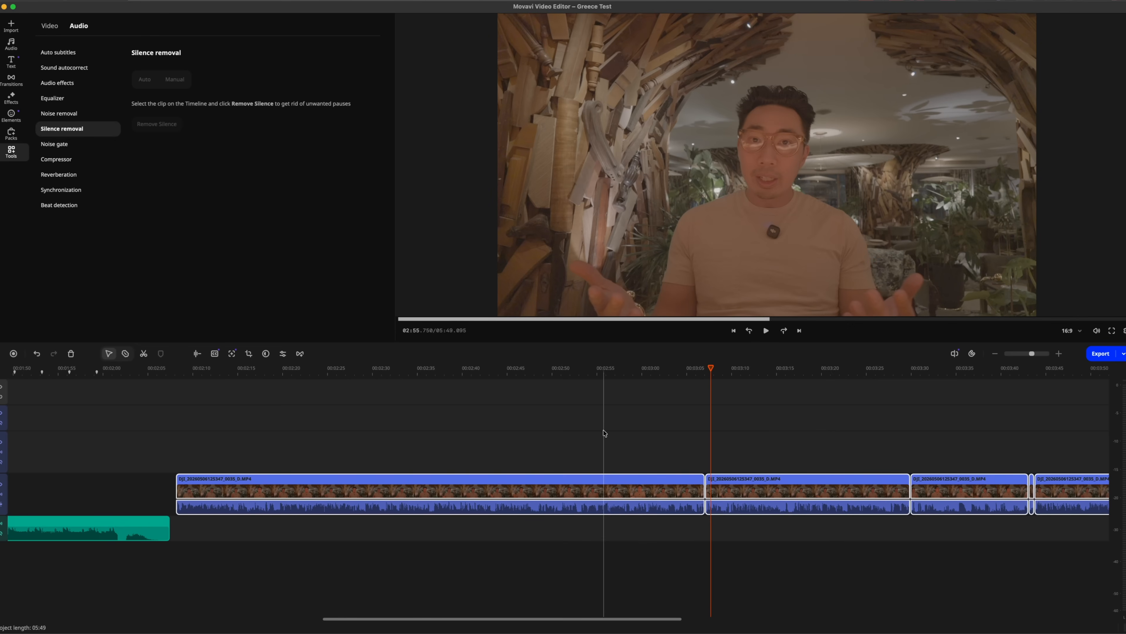
scroll(604, 433, right, 15)
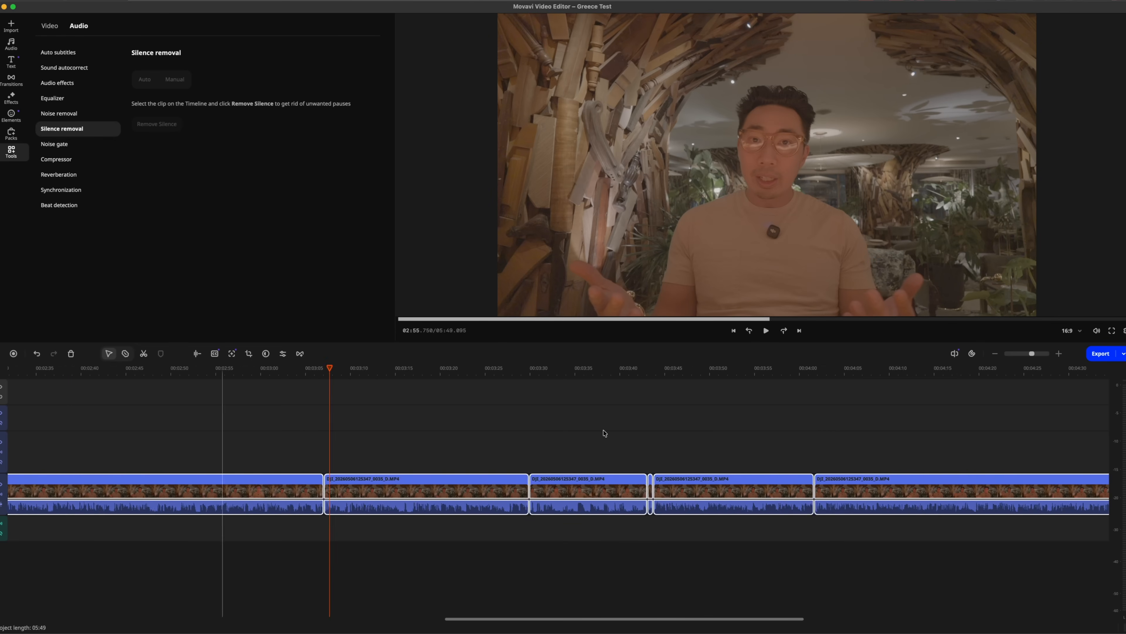
scroll(604, 433, left, 20)
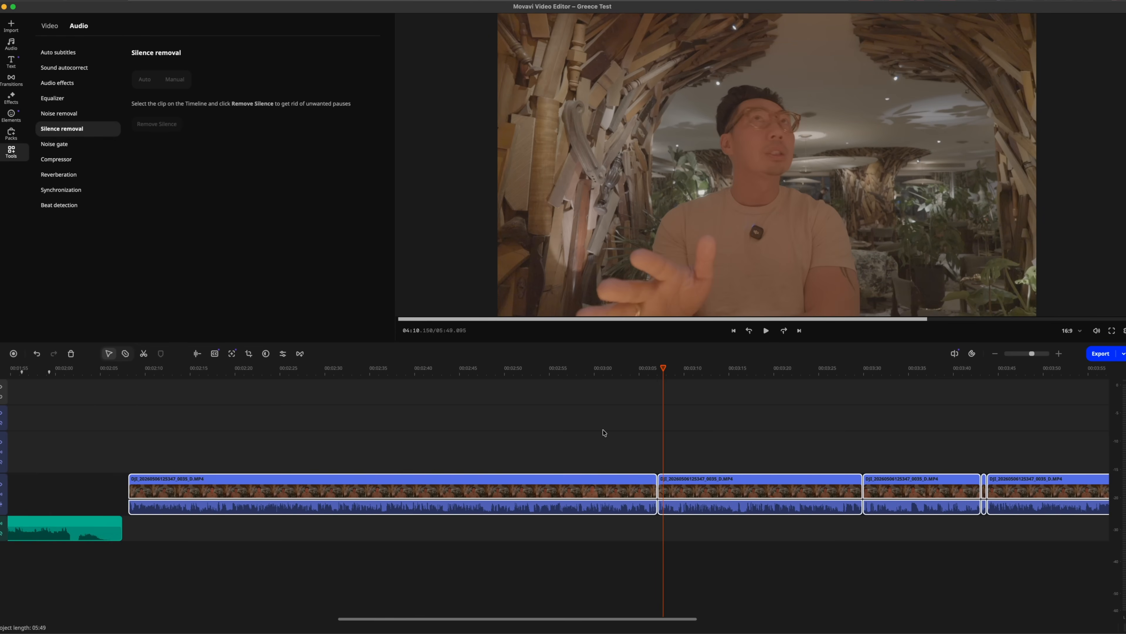
Generate single-line auto subtitles for the first segment of the talking clip, with the original language on auto detection
drag(533, 419, 672, 539)
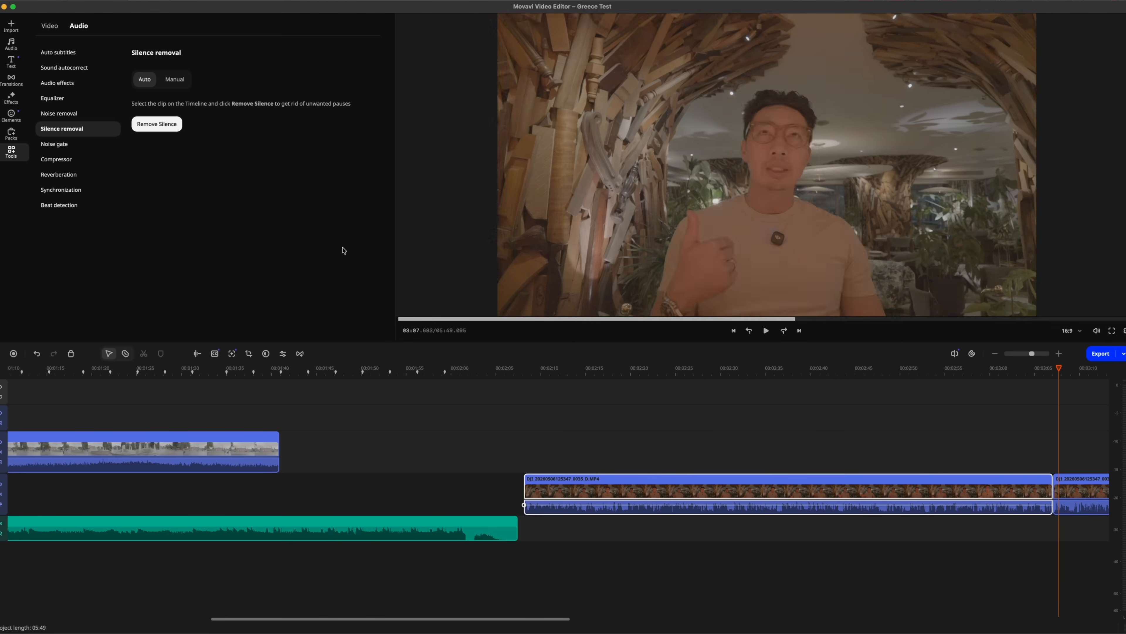
click(57, 53)
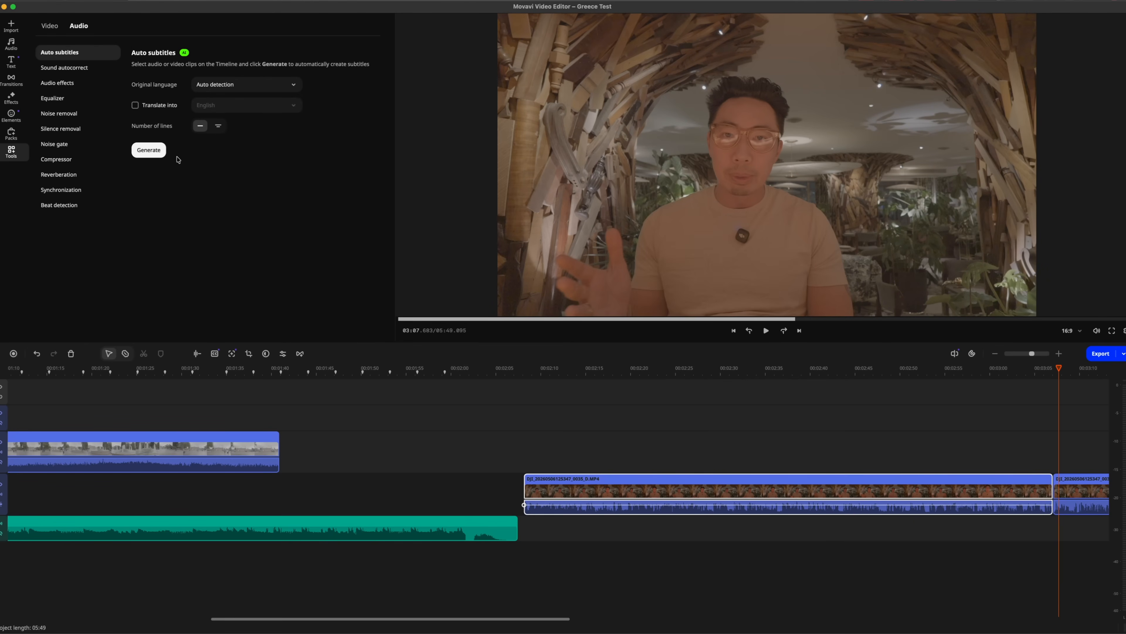
click(149, 150)
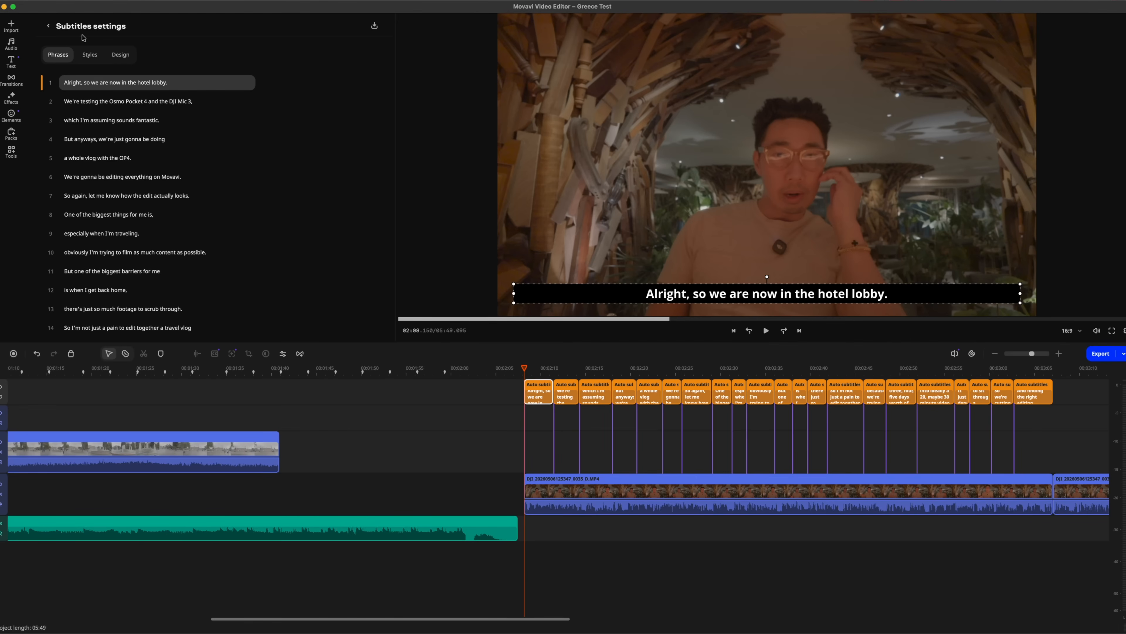
Check the generated subtitle phrases two to nine one by one against the talking clip
click(91, 106)
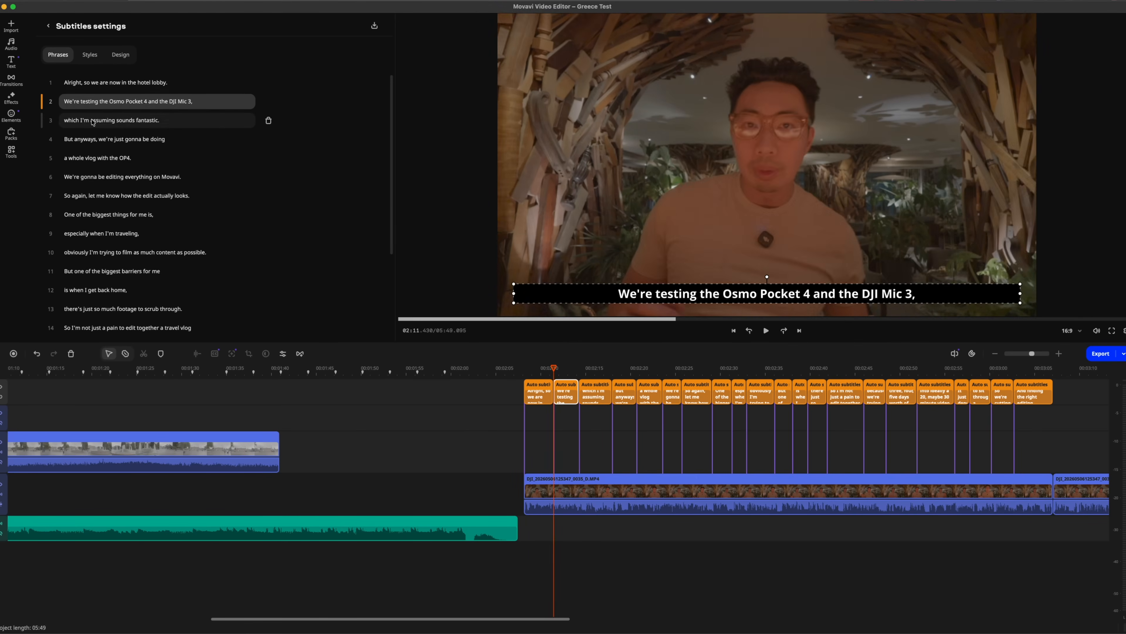
click(93, 121)
click(96, 140)
click(99, 159)
click(102, 177)
click(106, 197)
click(109, 216)
click(114, 236)
click(137, 217)
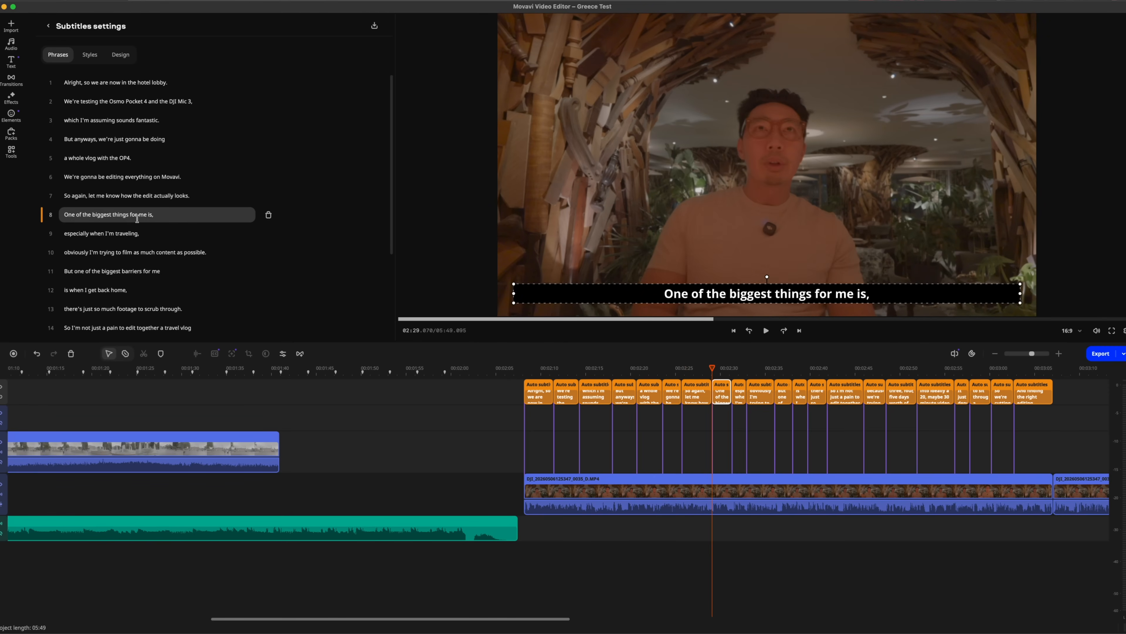
Browse the subtitle styles and apply the Elegant style to all subtitles
click(90, 55)
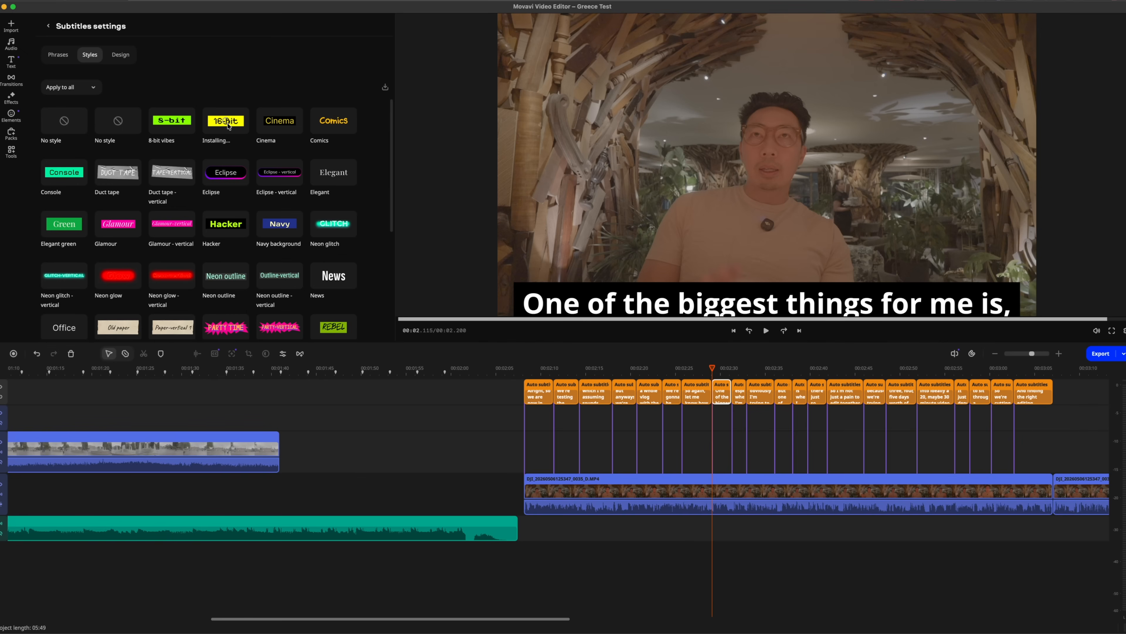
scroll(228, 126, down, 2)
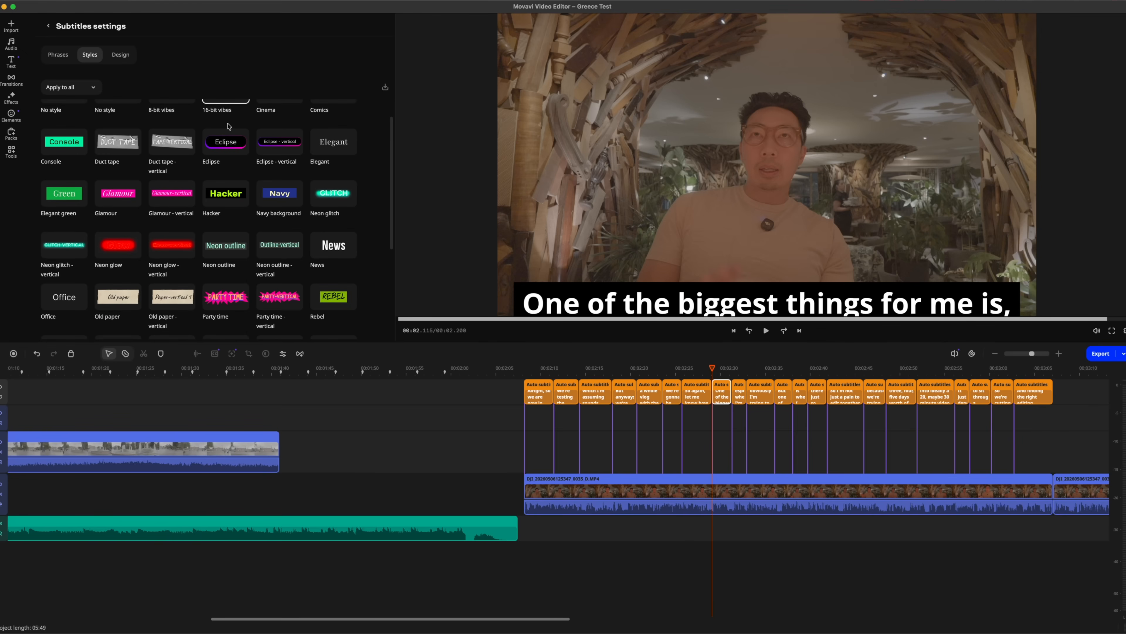
scroll(229, 128, up, 2)
scroll(223, 236, down, 9)
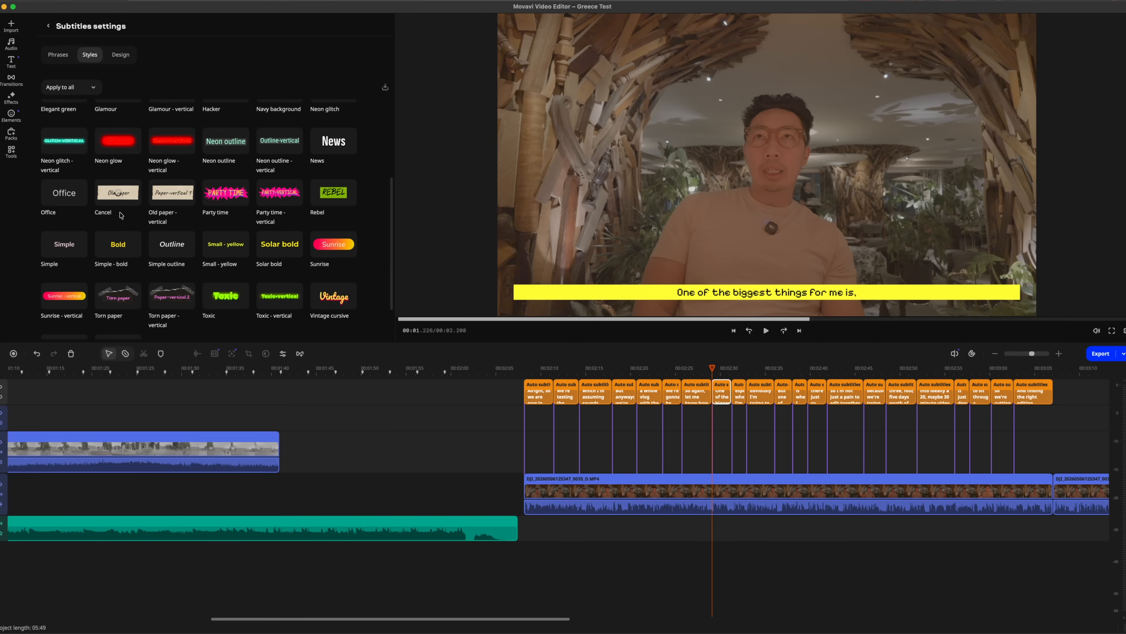
scroll(285, 199, down, 2)
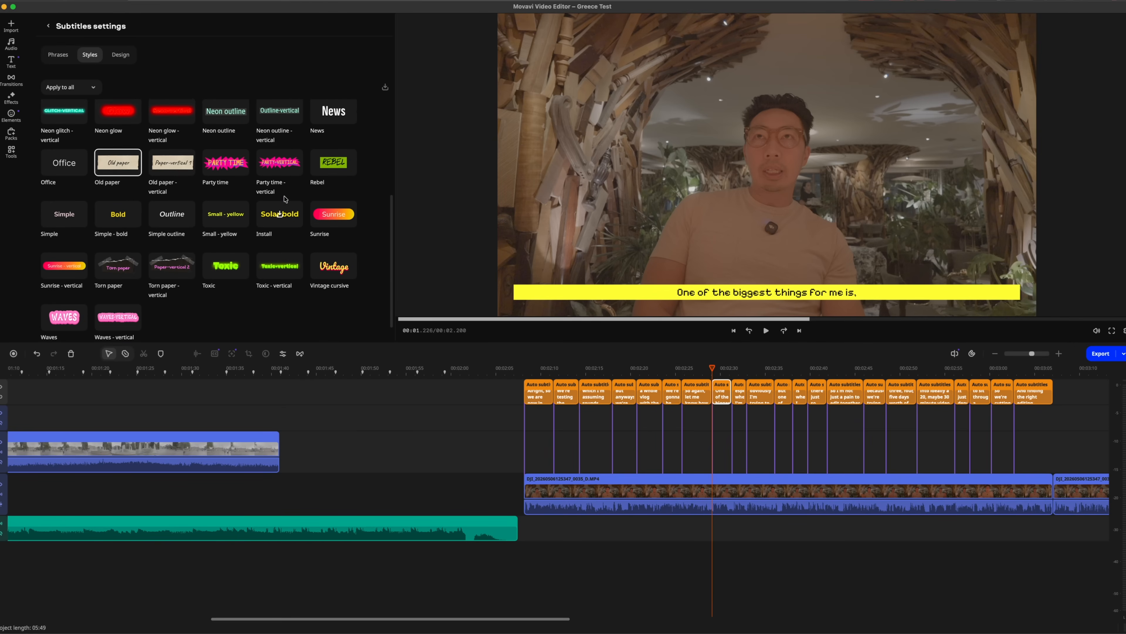
scroll(285, 199, up, 11)
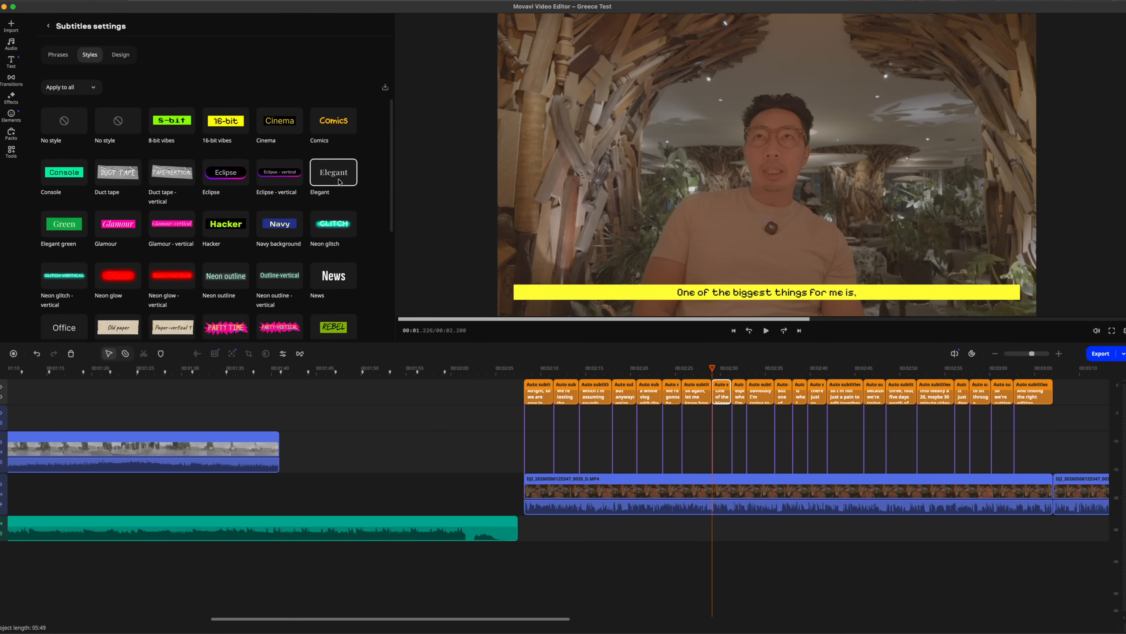
click(340, 182)
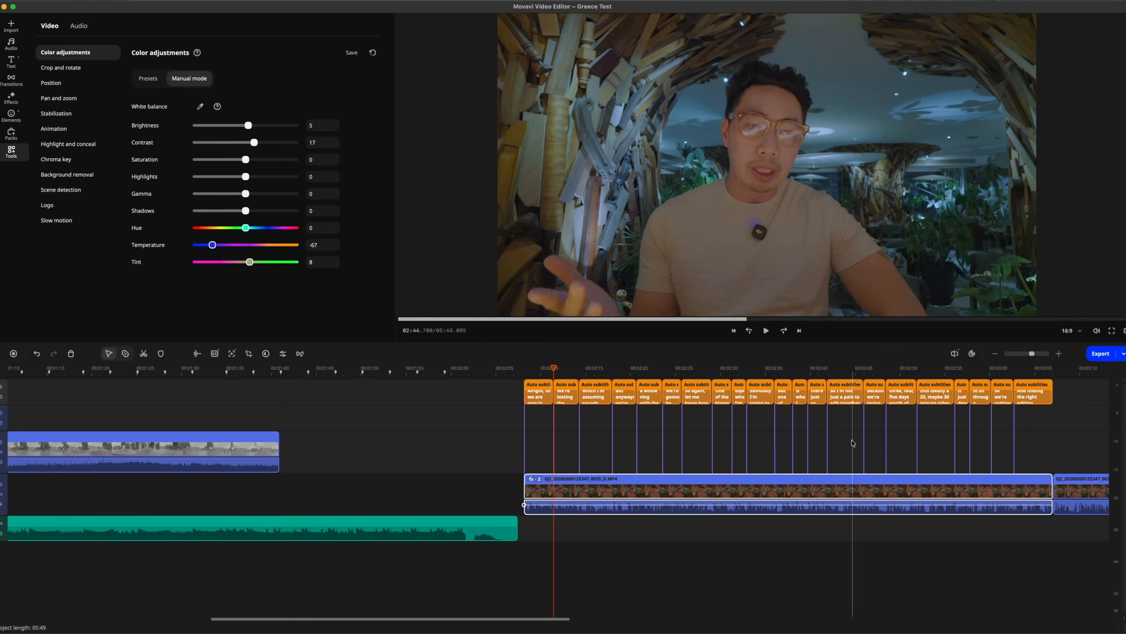
click(571, 486)
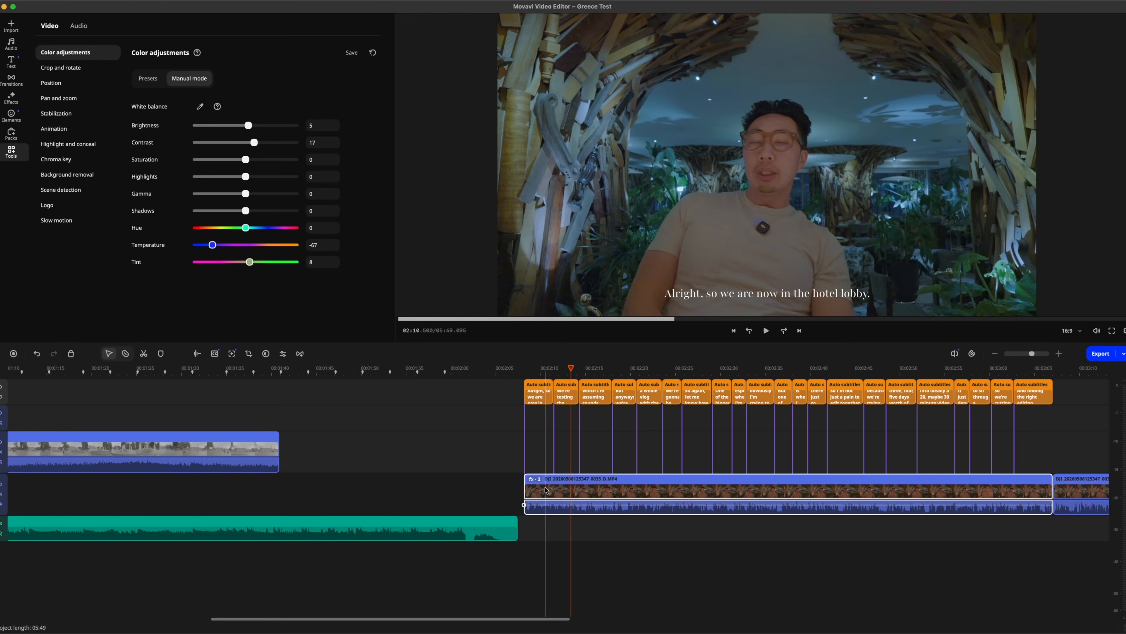
right_click(546, 489)
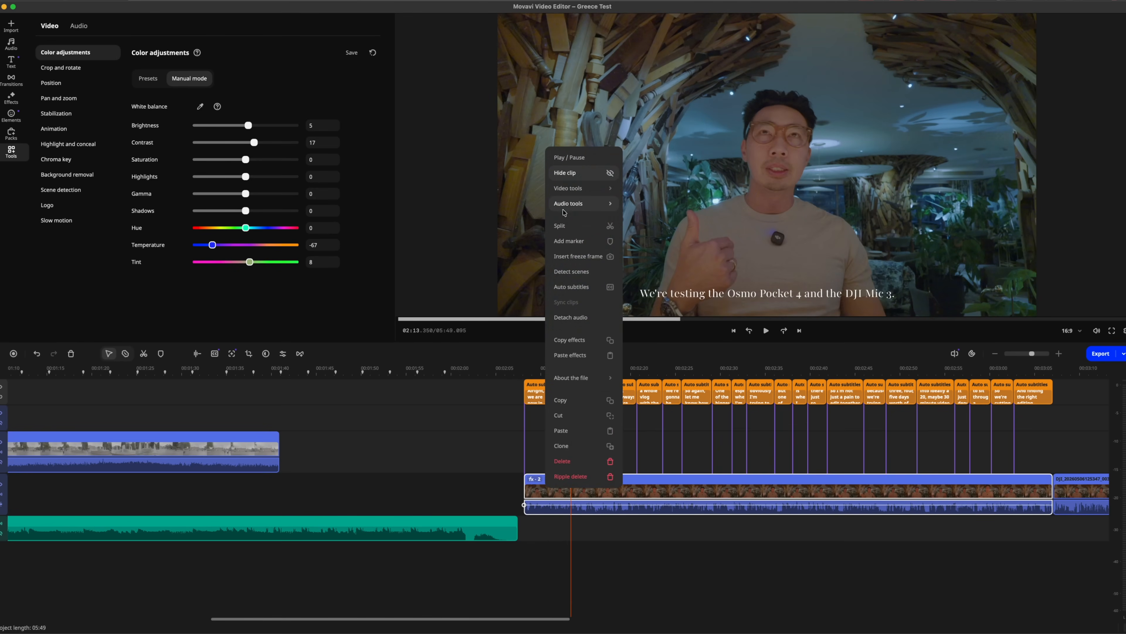
mouse_move(575, 199)
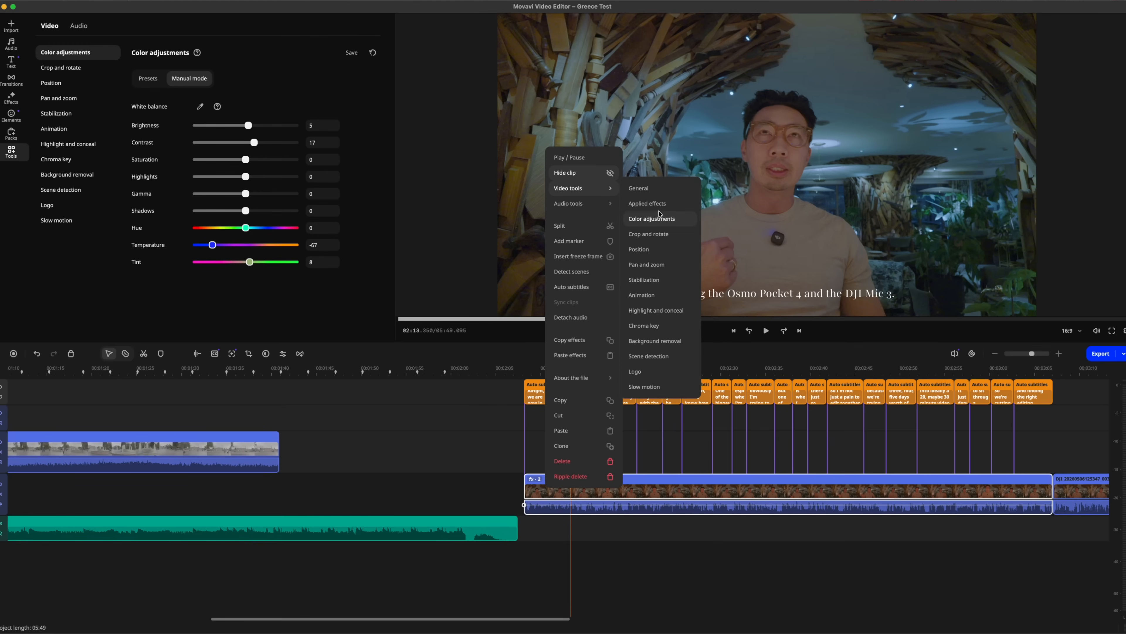
click(471, 441)
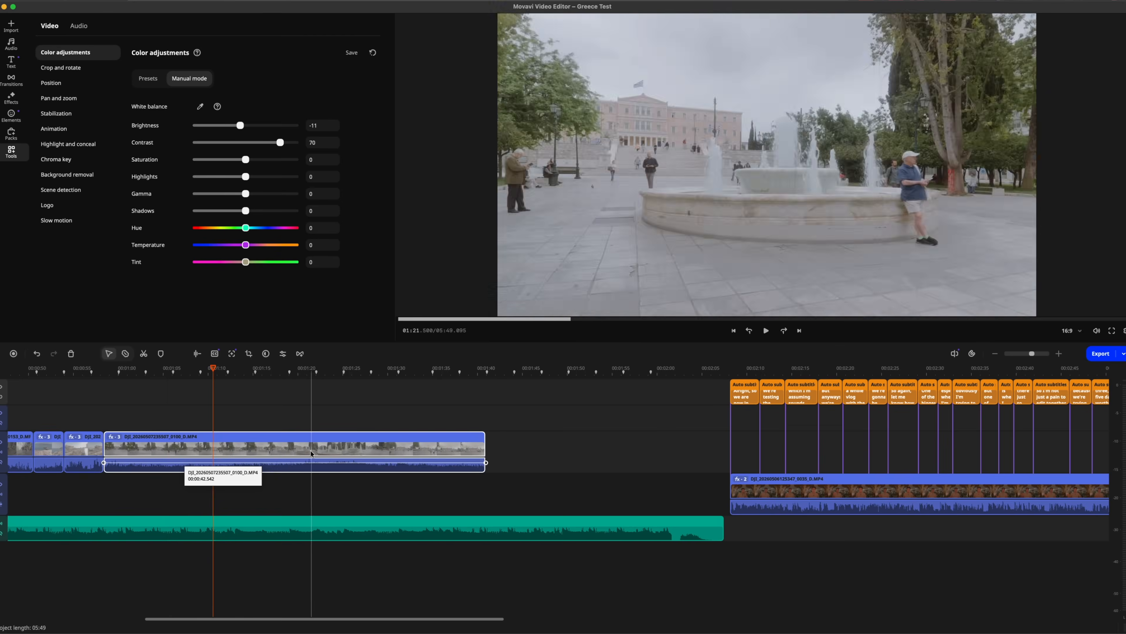
Set the speed of the long 0100 plaza clip to 10x and move the playhead to the clip's start
click(164, 454)
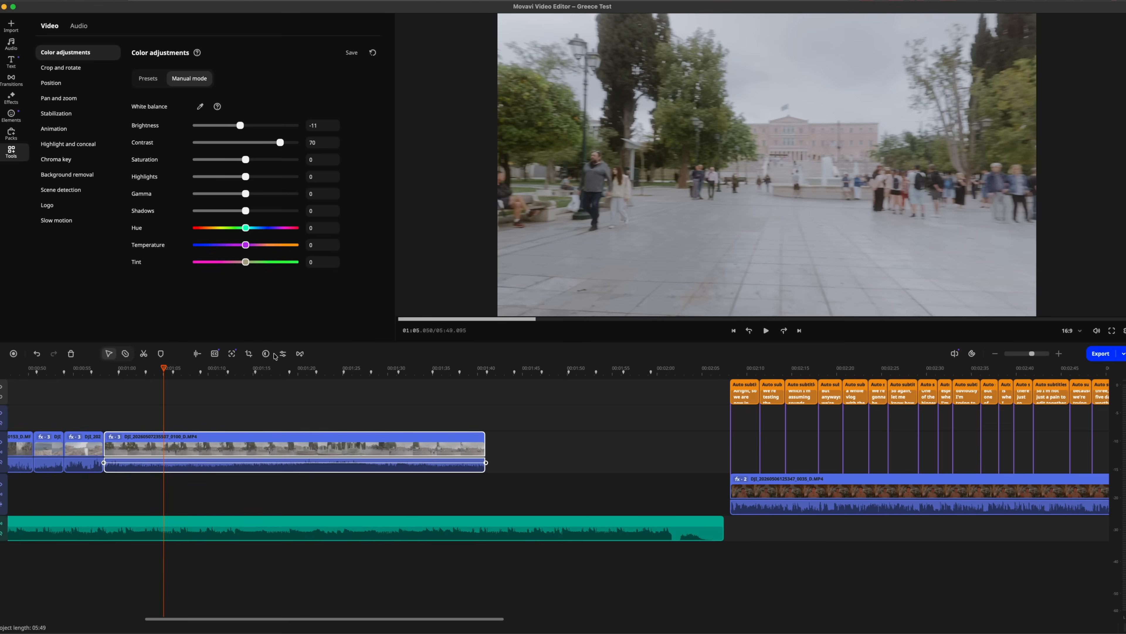
click(283, 354)
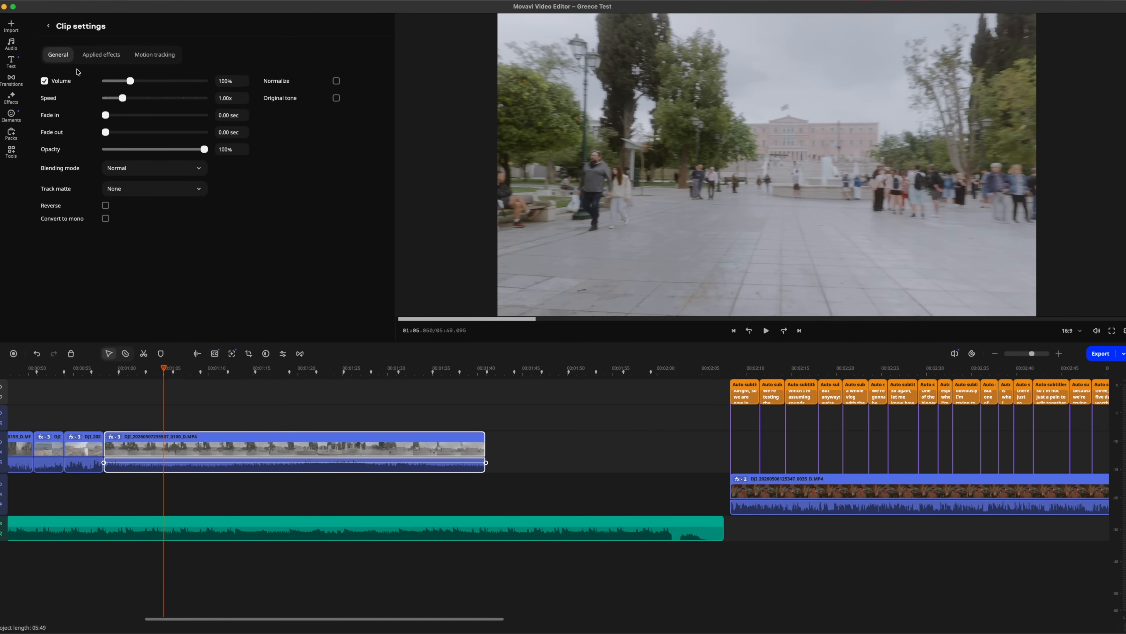
drag(116, 98, 183, 98)
drag(112, 368, 106, 368)
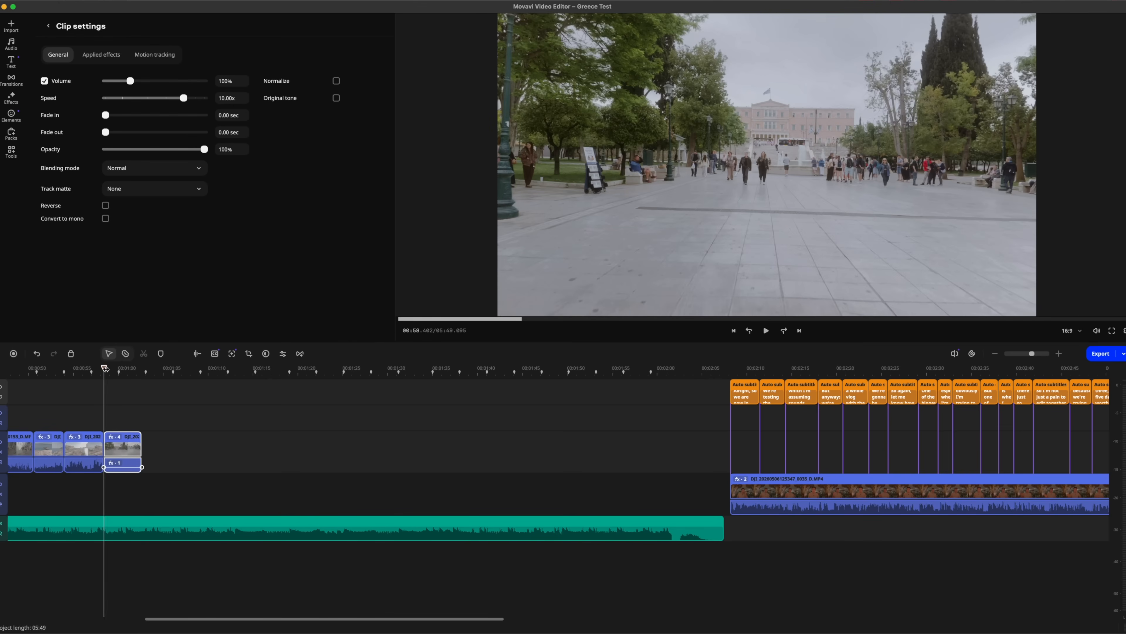